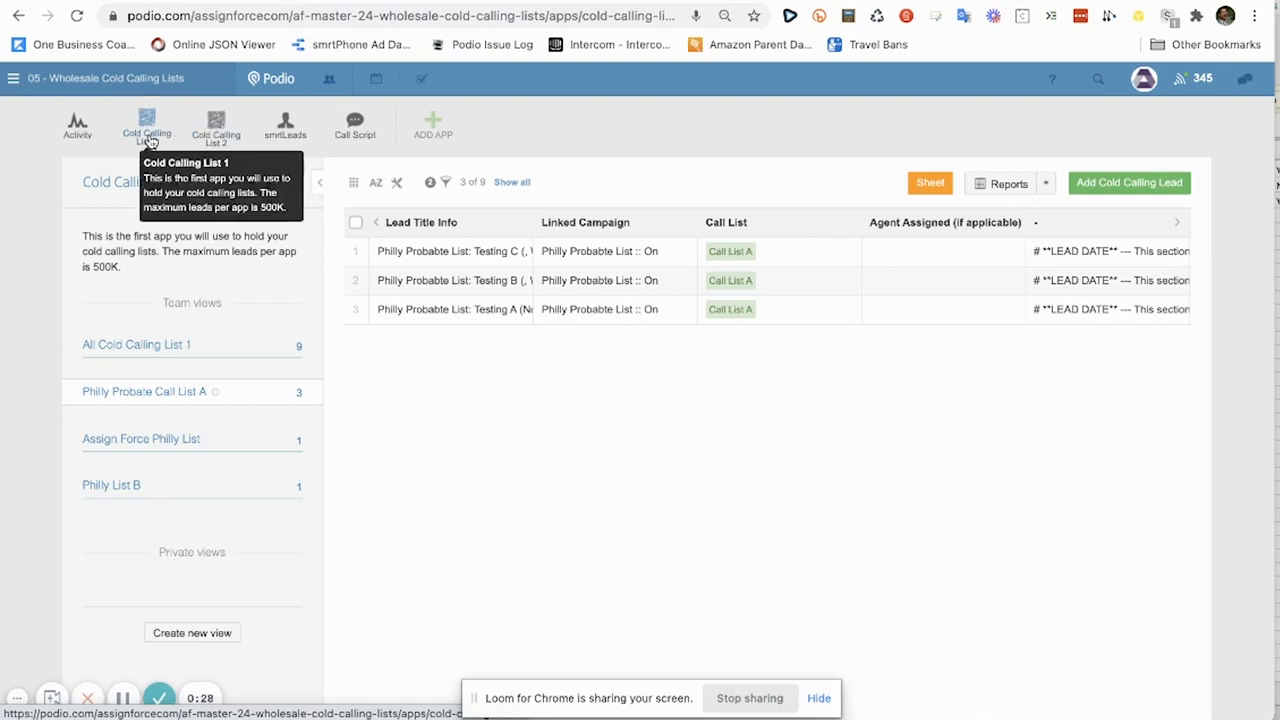
# - Start an Excel import for the Cold Calling List 1 app
pyautogui.click(150, 141)
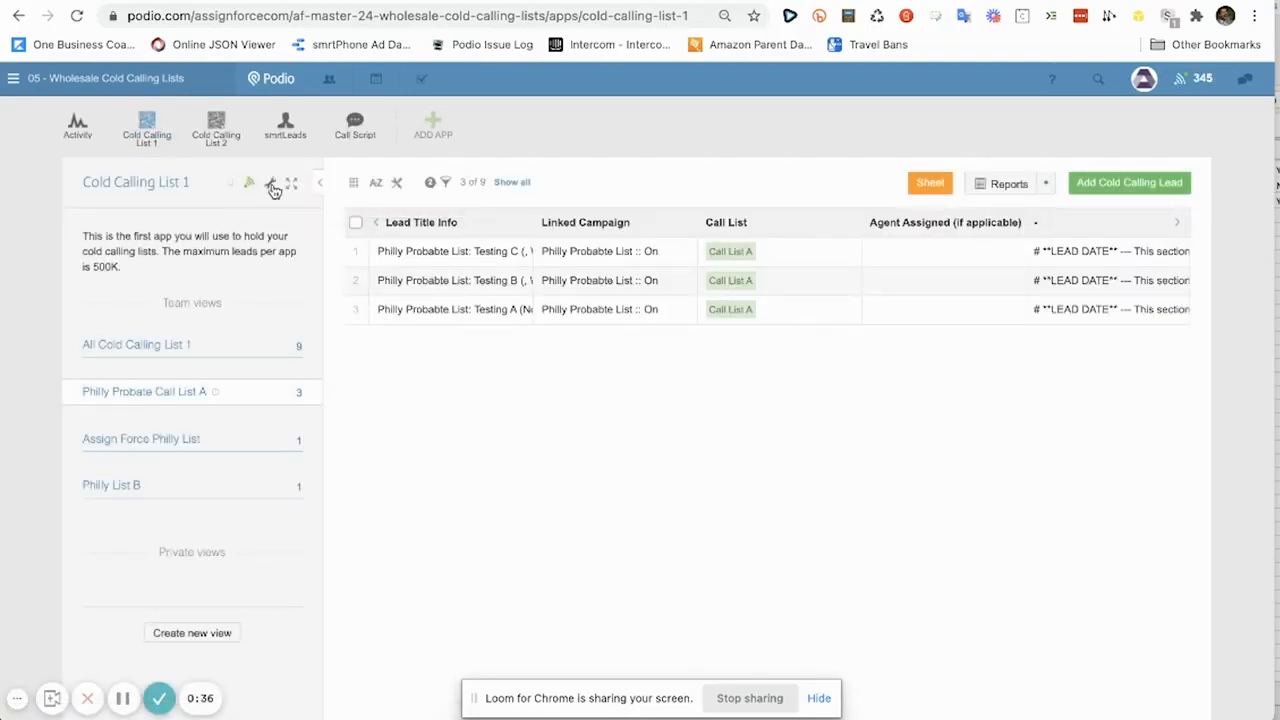
pyautogui.click(271, 188)
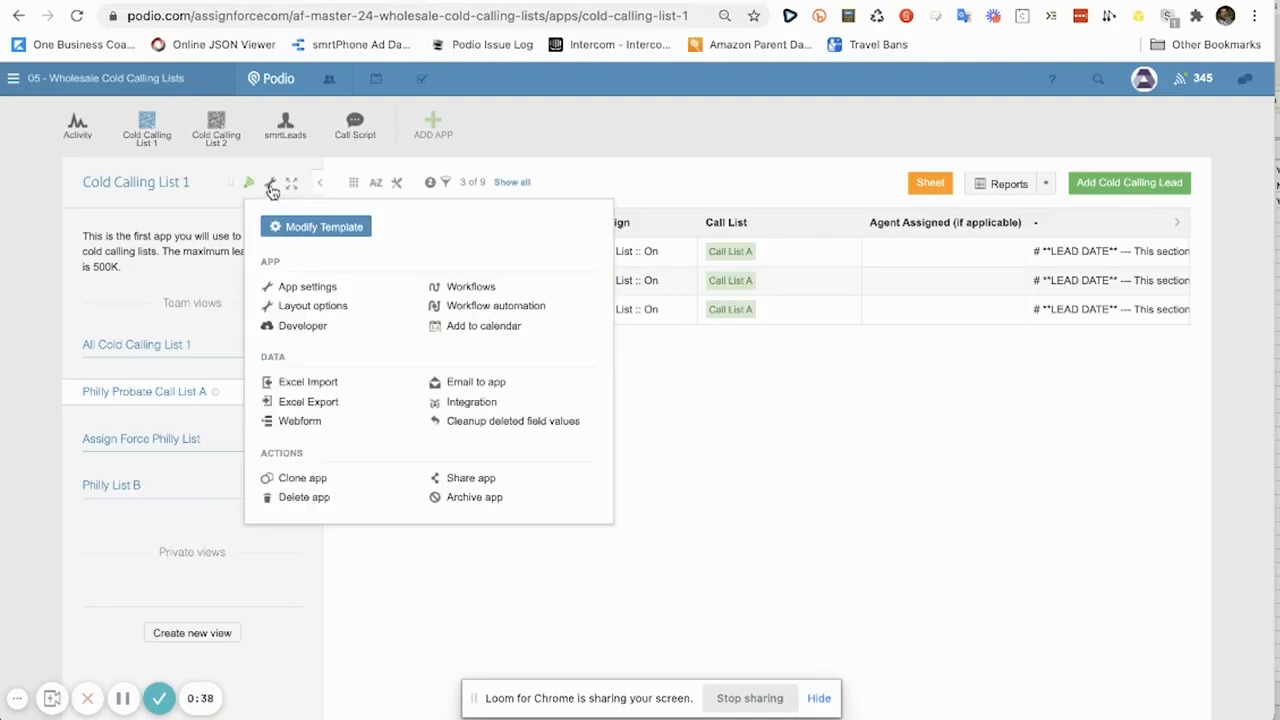
pyautogui.click(313, 382)
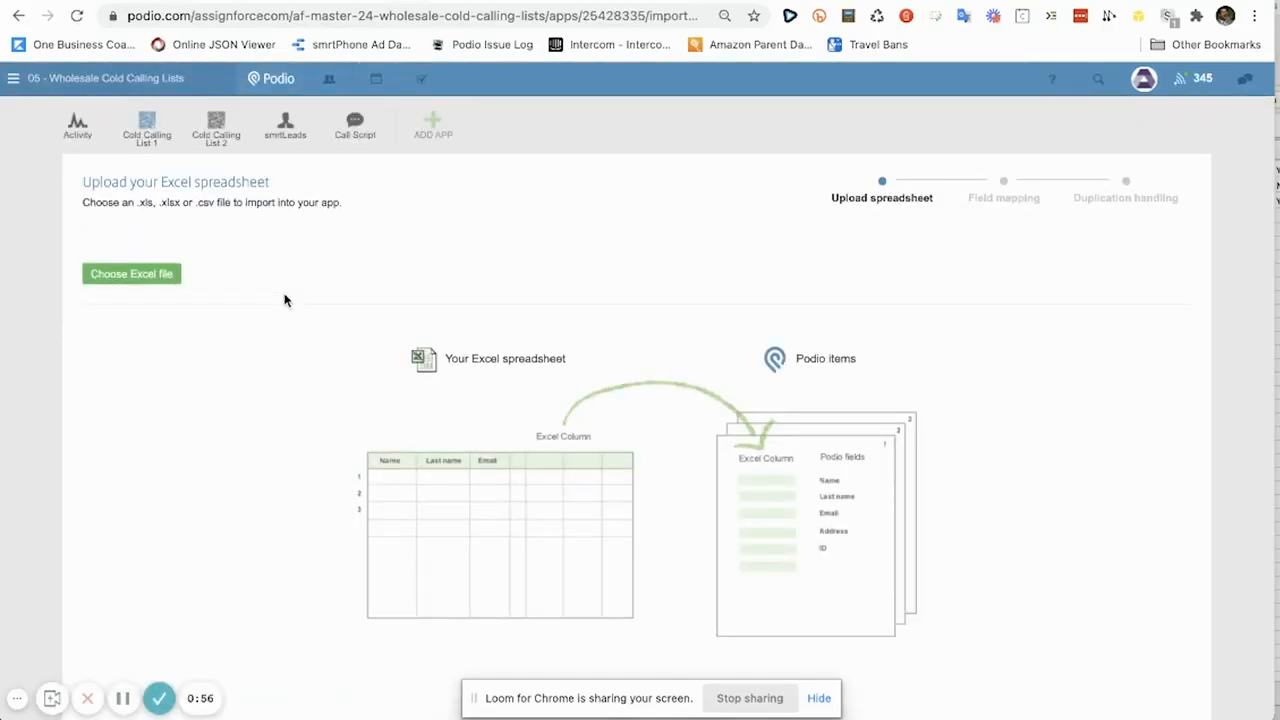
# - Upload Assign Force Cold Calling Upload Template.xlsx from the Assign Force folder on the Desktop as the import spreadsheet
pyautogui.click(160, 274)
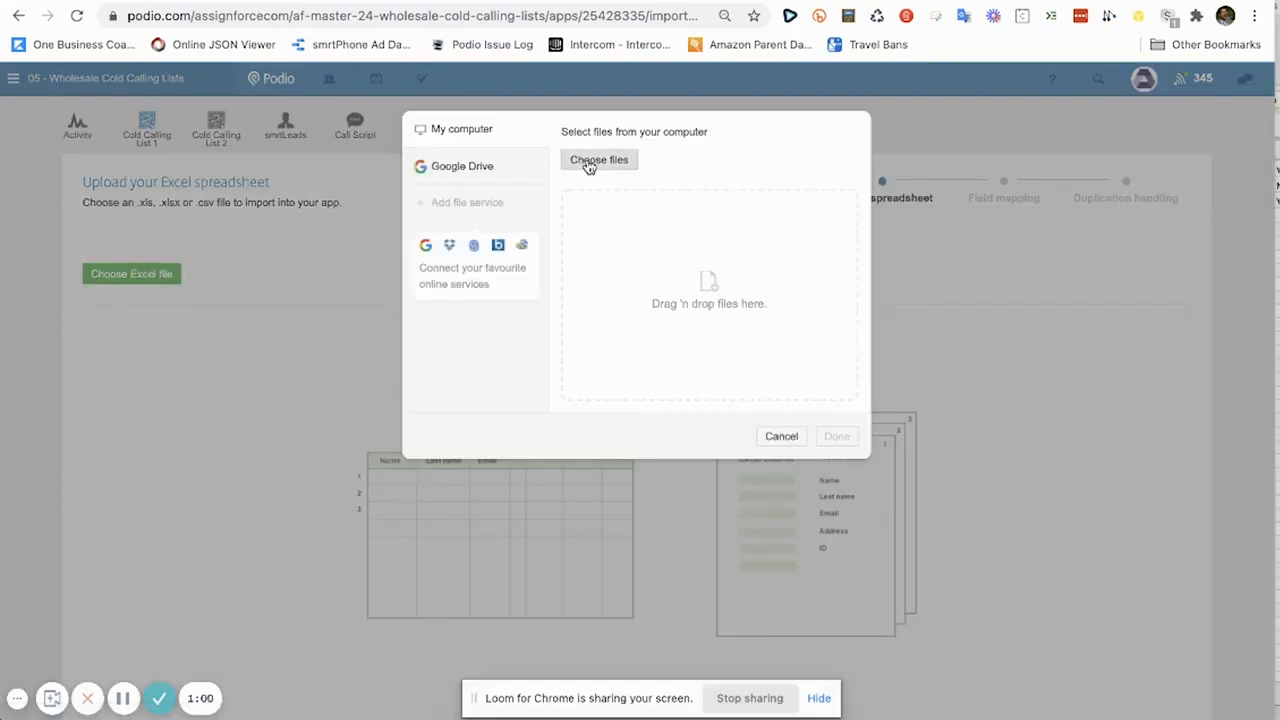
pyautogui.click(598, 160)
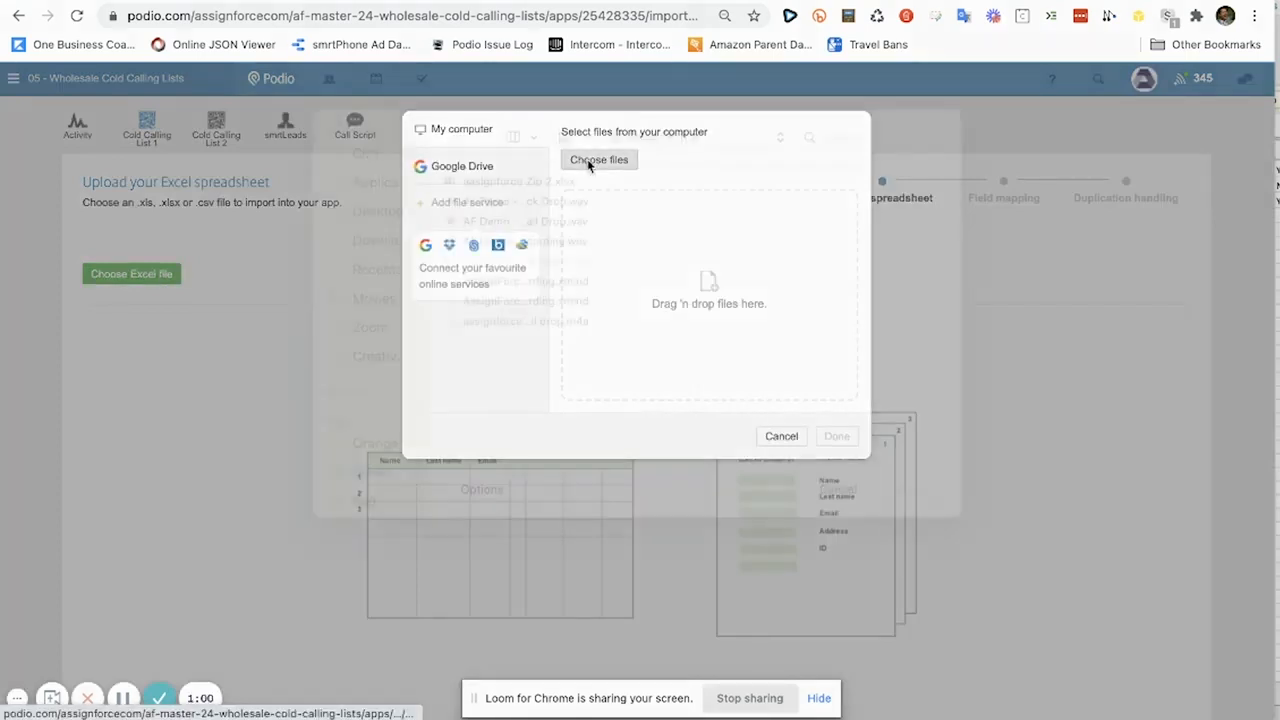
pyautogui.click(377, 250)
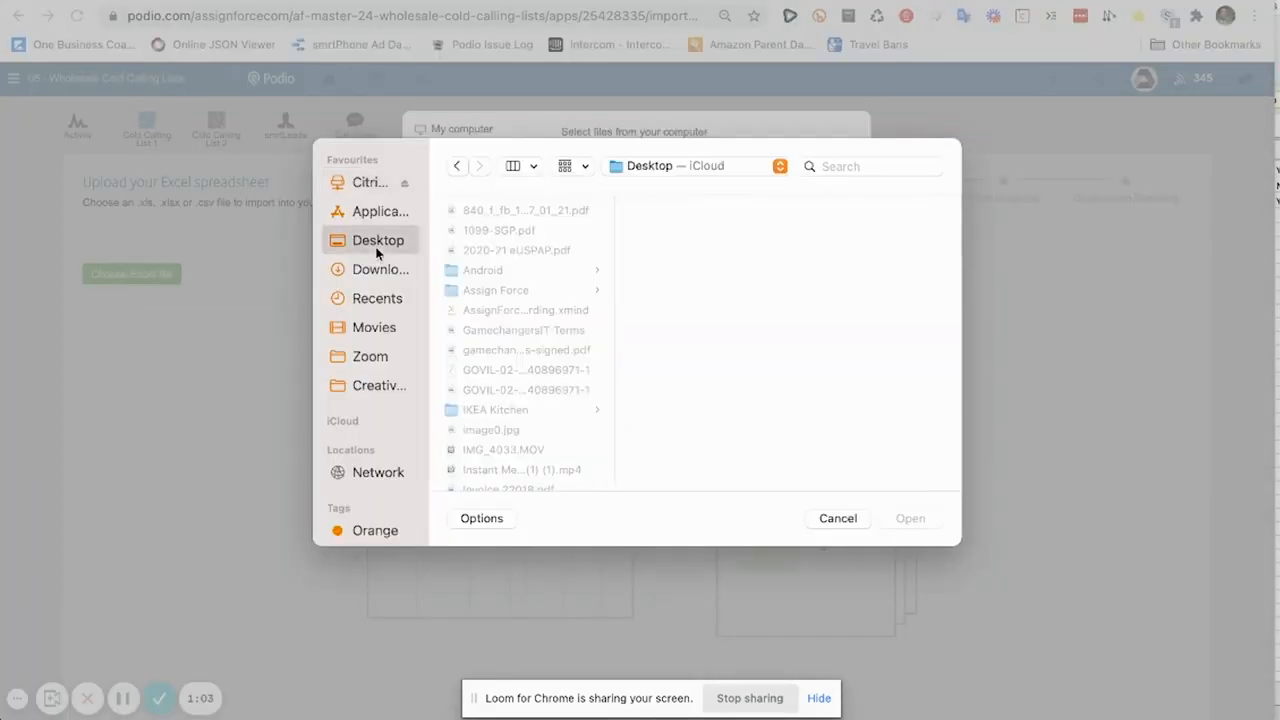
pyautogui.click(484, 290)
pyautogui.click(677, 288)
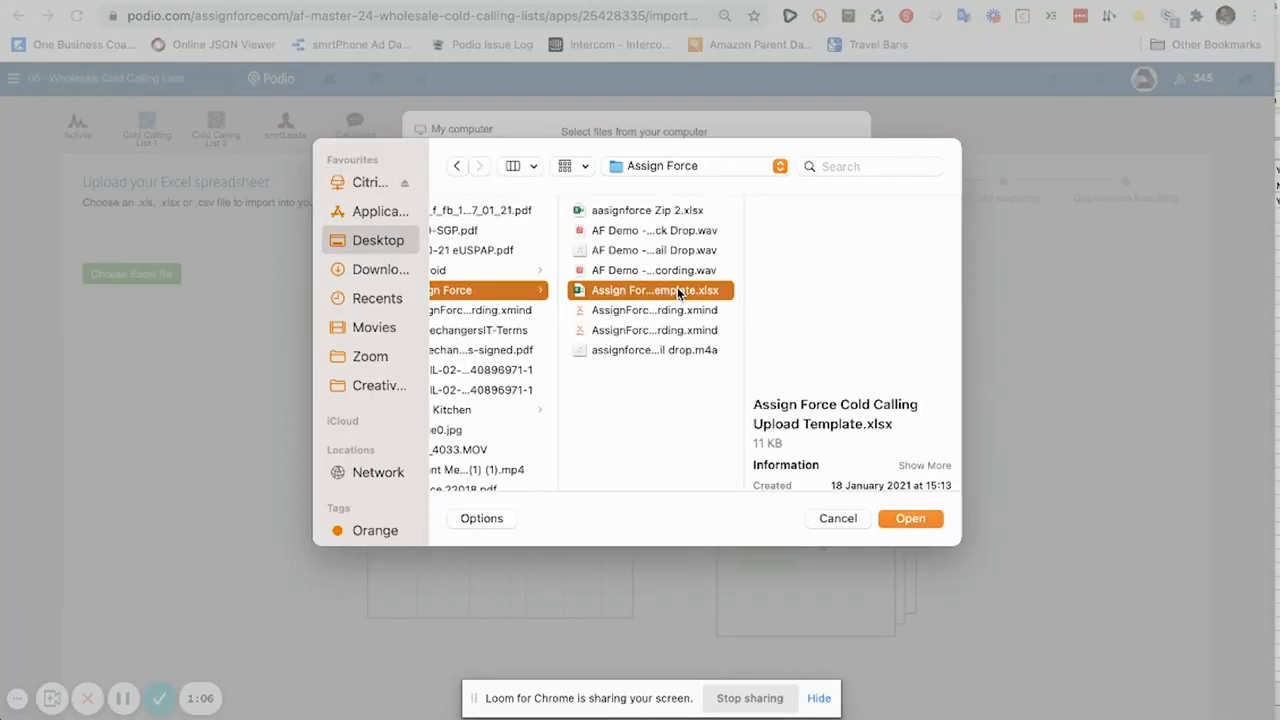
pyautogui.doubleClick(677, 288)
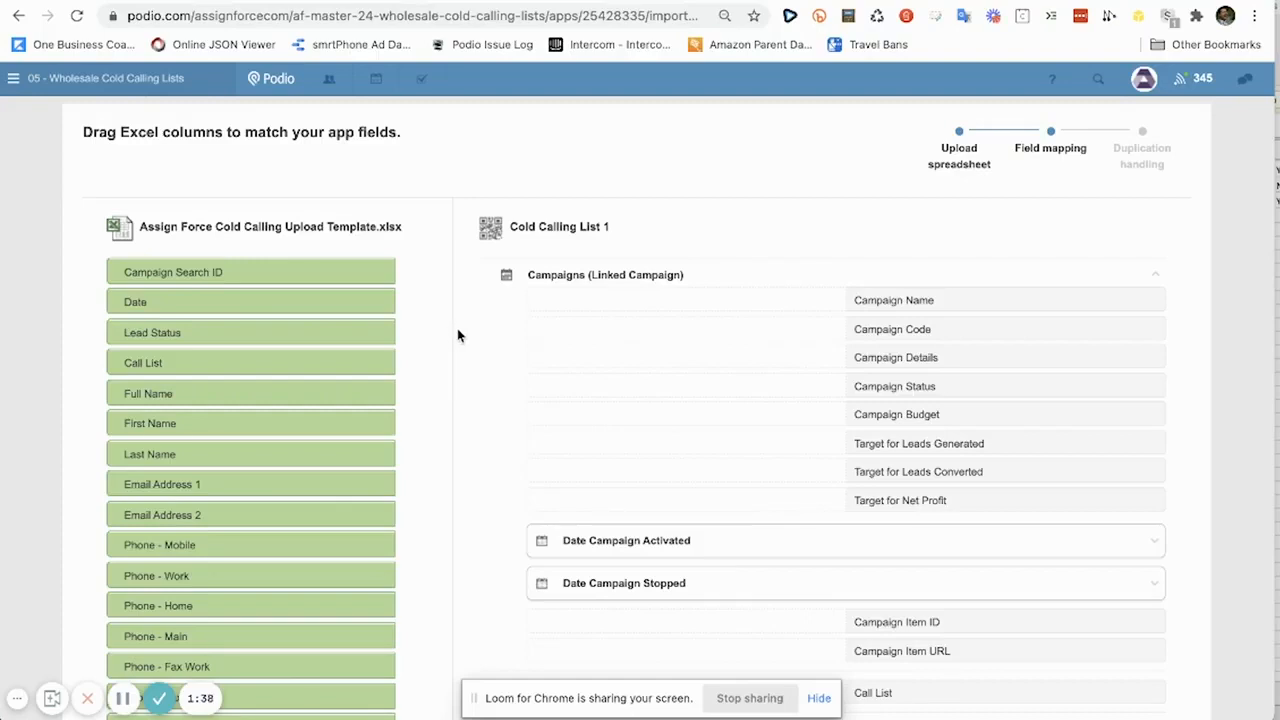
# - Map the Campaign Search ID column to Campaign Item ID under Campaigns (Linked Campaign) and collapse that section
pyautogui.moveTo(560, 280)
pyautogui.scroll(-1, 687, 288)
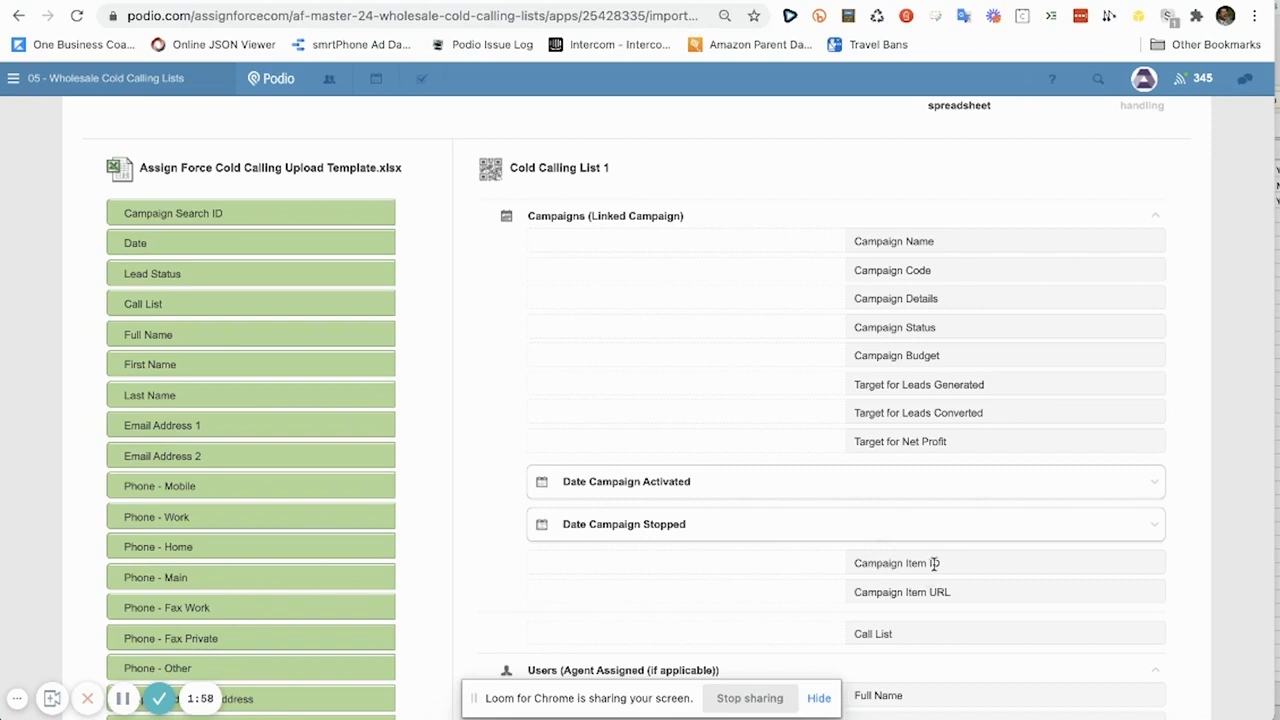
pyautogui.moveTo(214, 214); pyautogui.dragTo(636, 567)
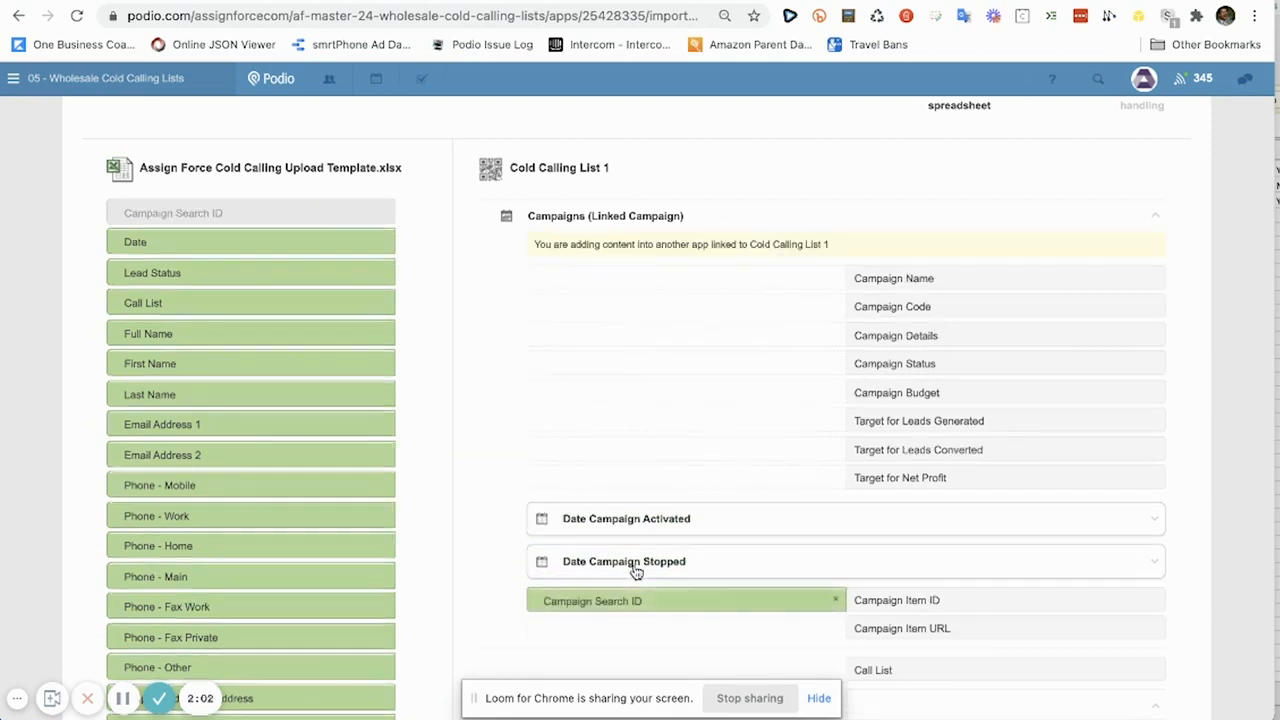
pyautogui.moveTo(537, 246); pyautogui.dragTo(833, 252)
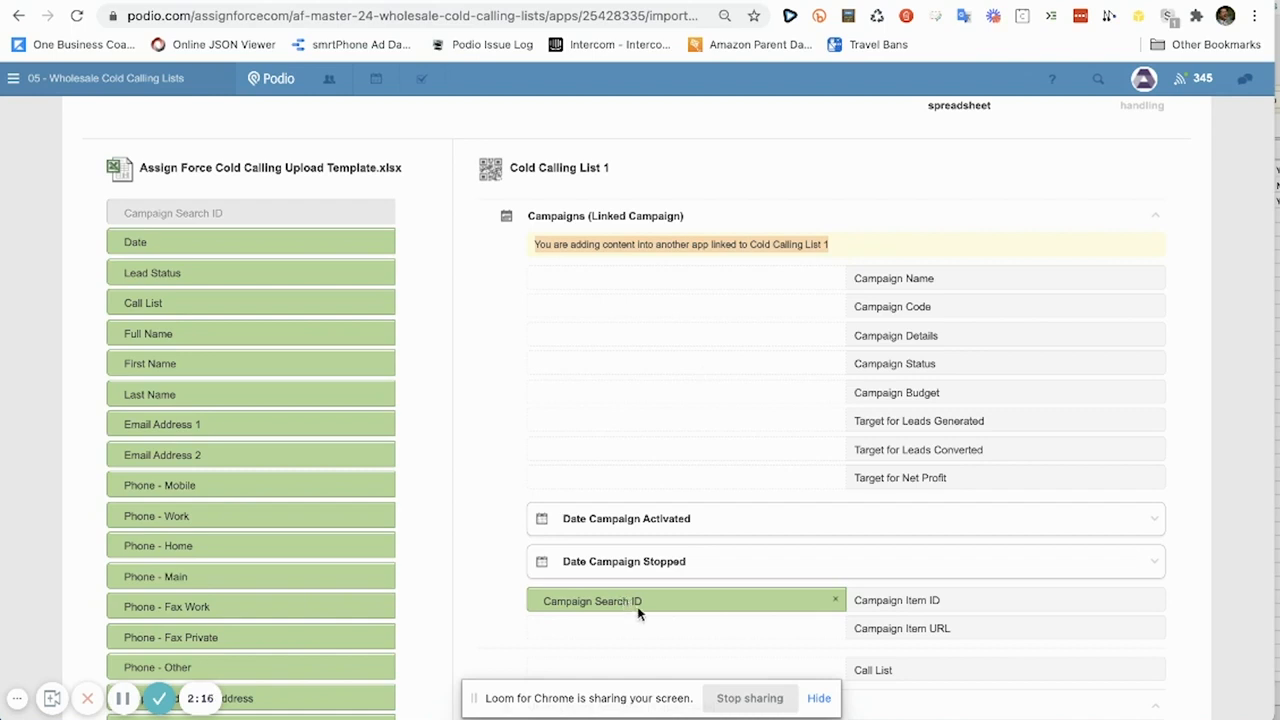
pyautogui.click(619, 235)
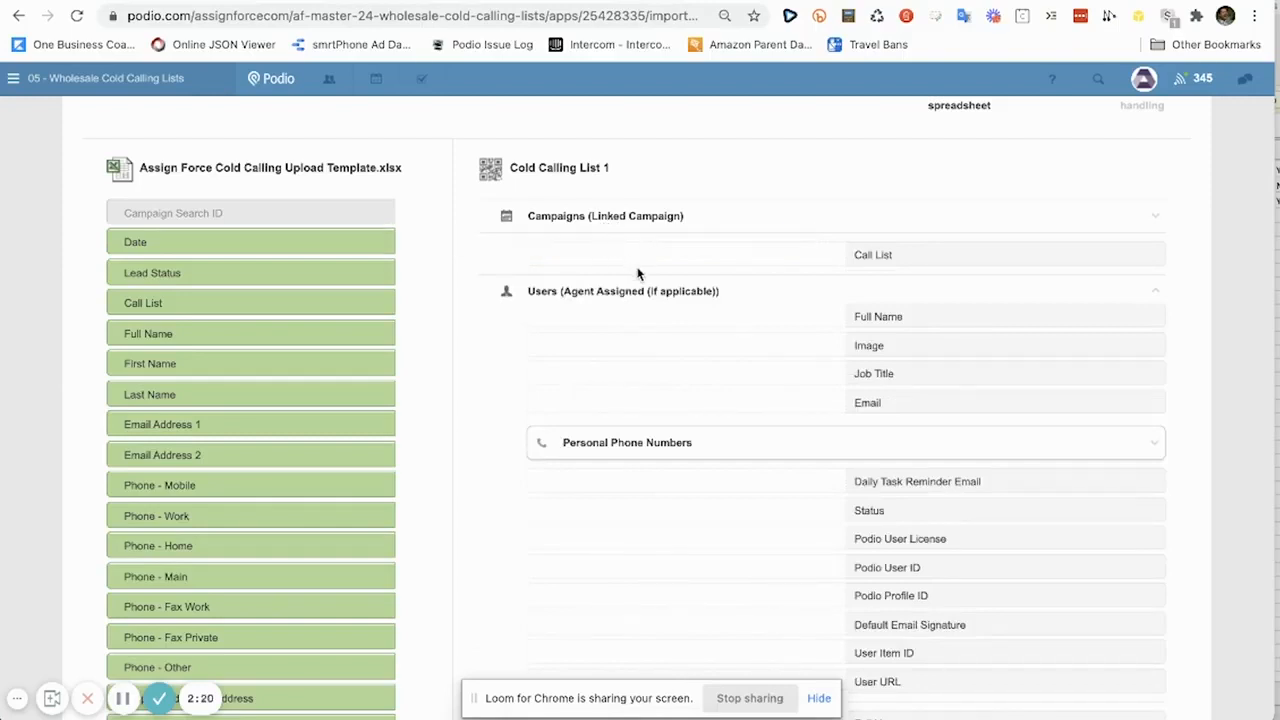
# - Map the Call List column to the Call List field and collapse the Users (Agent Assigned) section
pyautogui.scroll(-1, 638, 275)
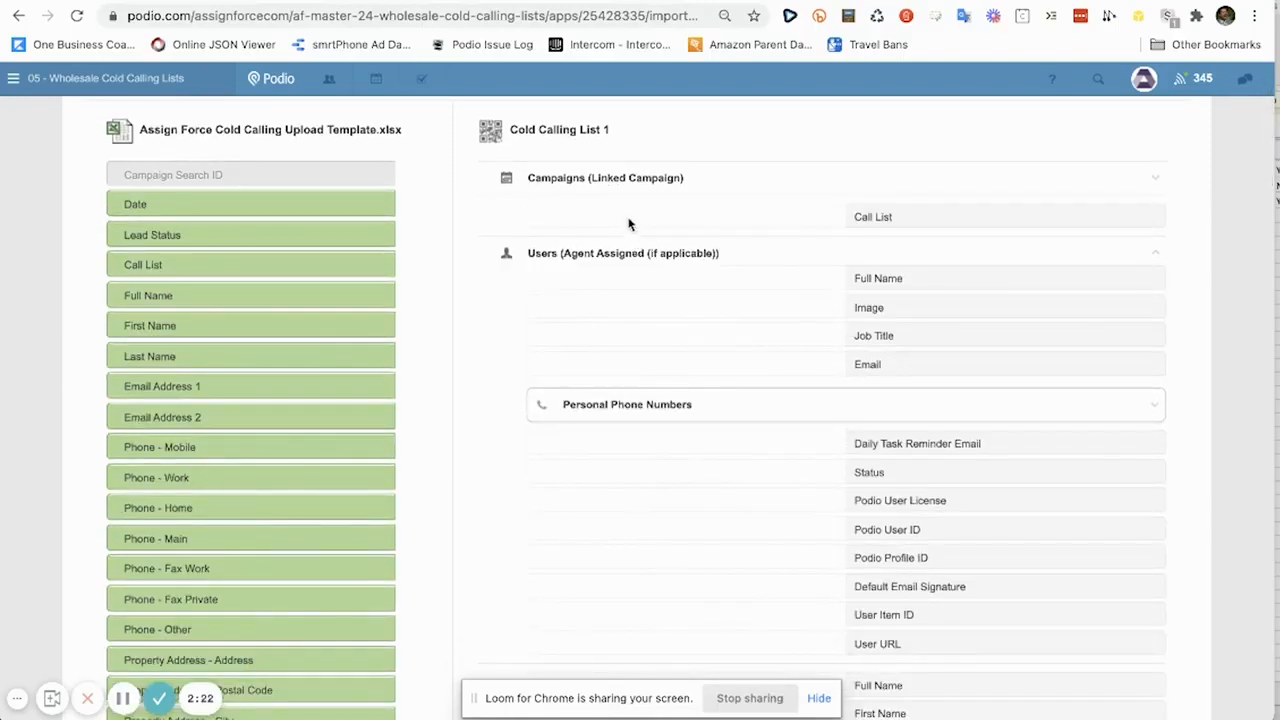
pyautogui.moveTo(239, 267); pyautogui.dragTo(651, 216)
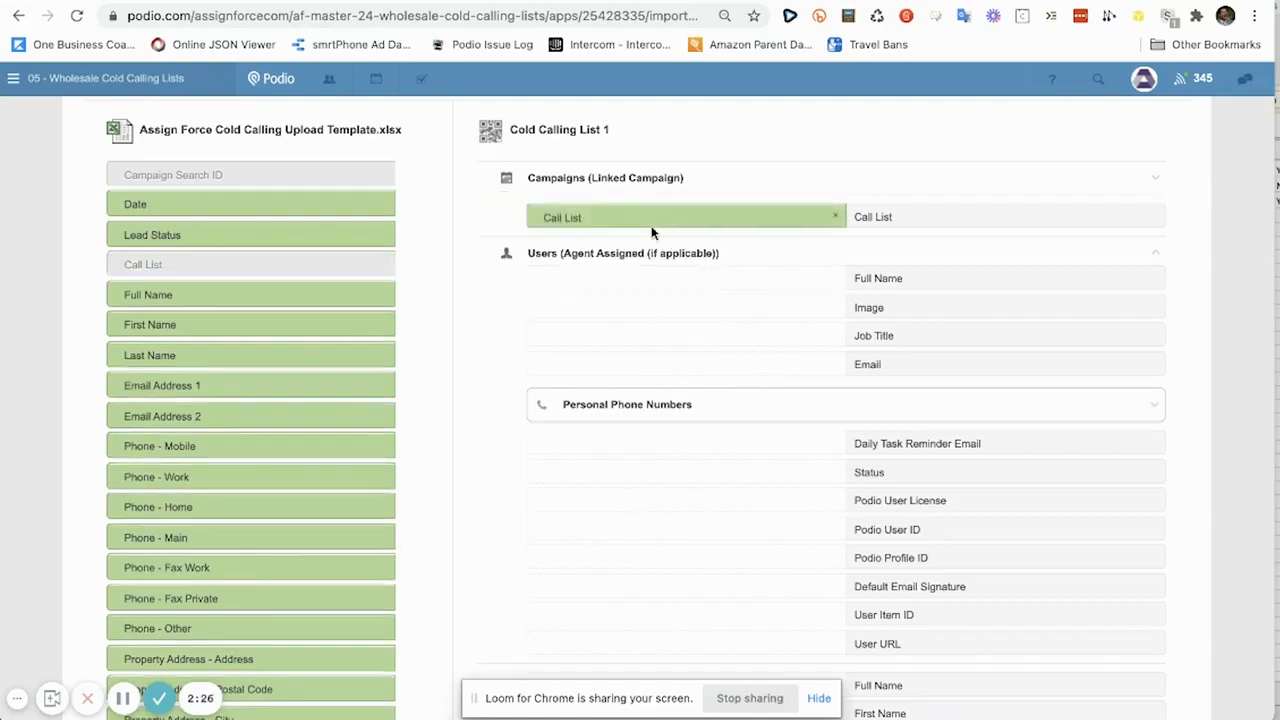
pyautogui.click(640, 256)
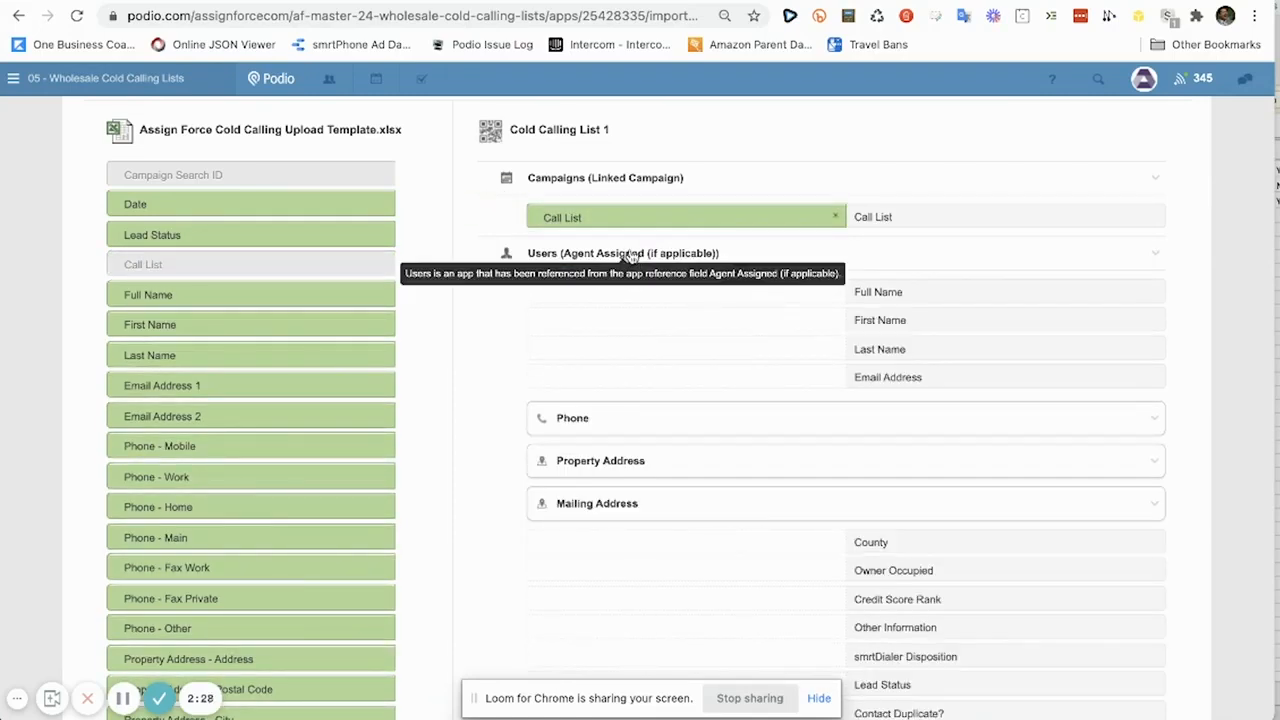
pyautogui.click(630, 257)
pyautogui.scroll(-1, 640, 372)
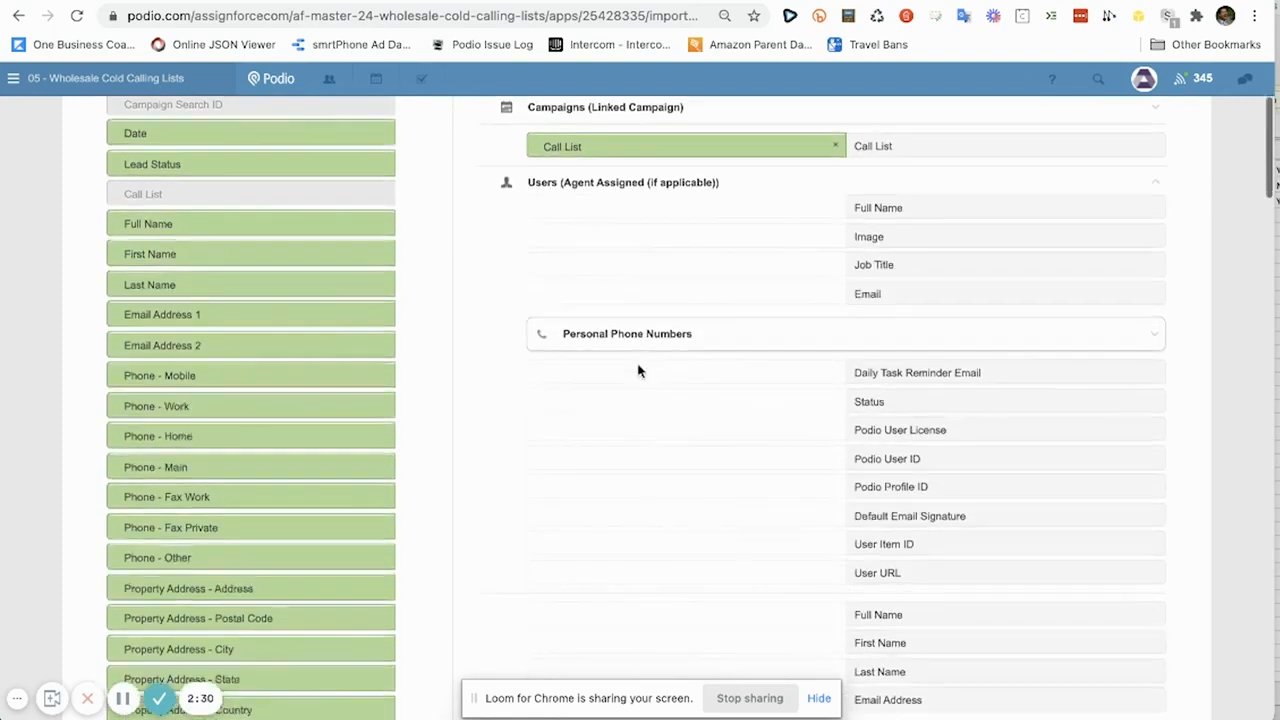
pyautogui.click(628, 183)
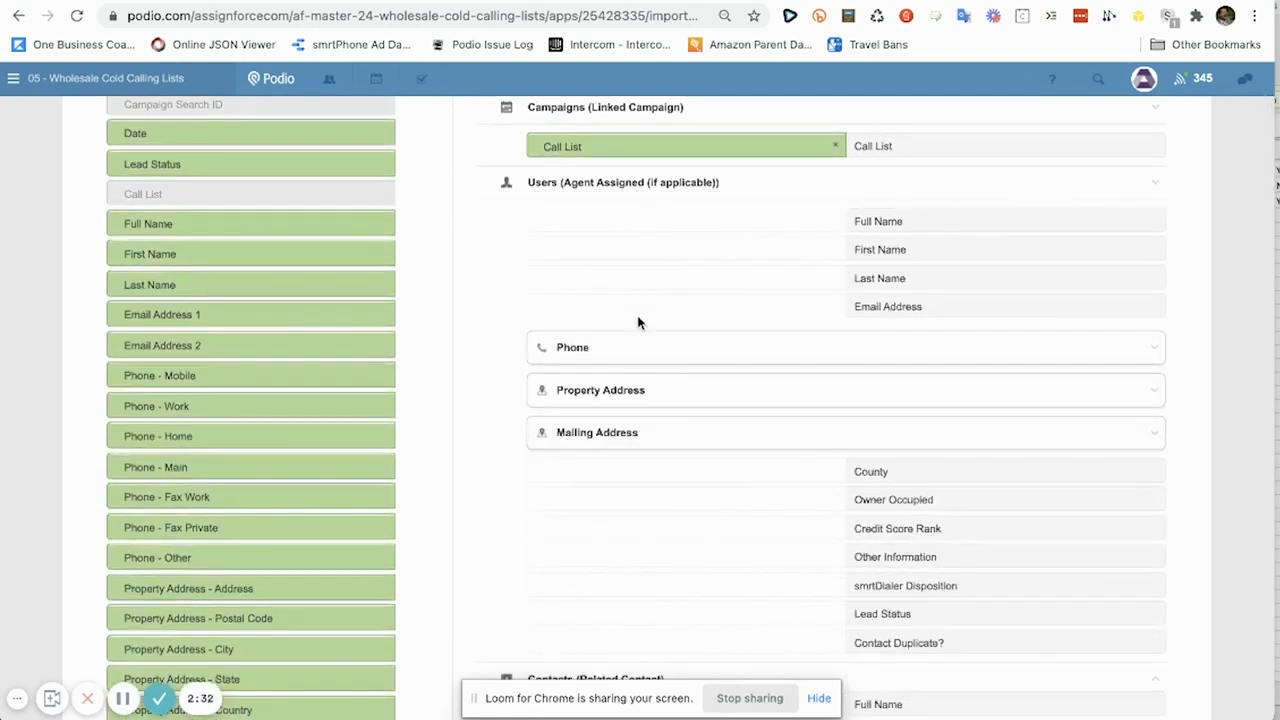
pyautogui.scroll(-1, 638, 322)
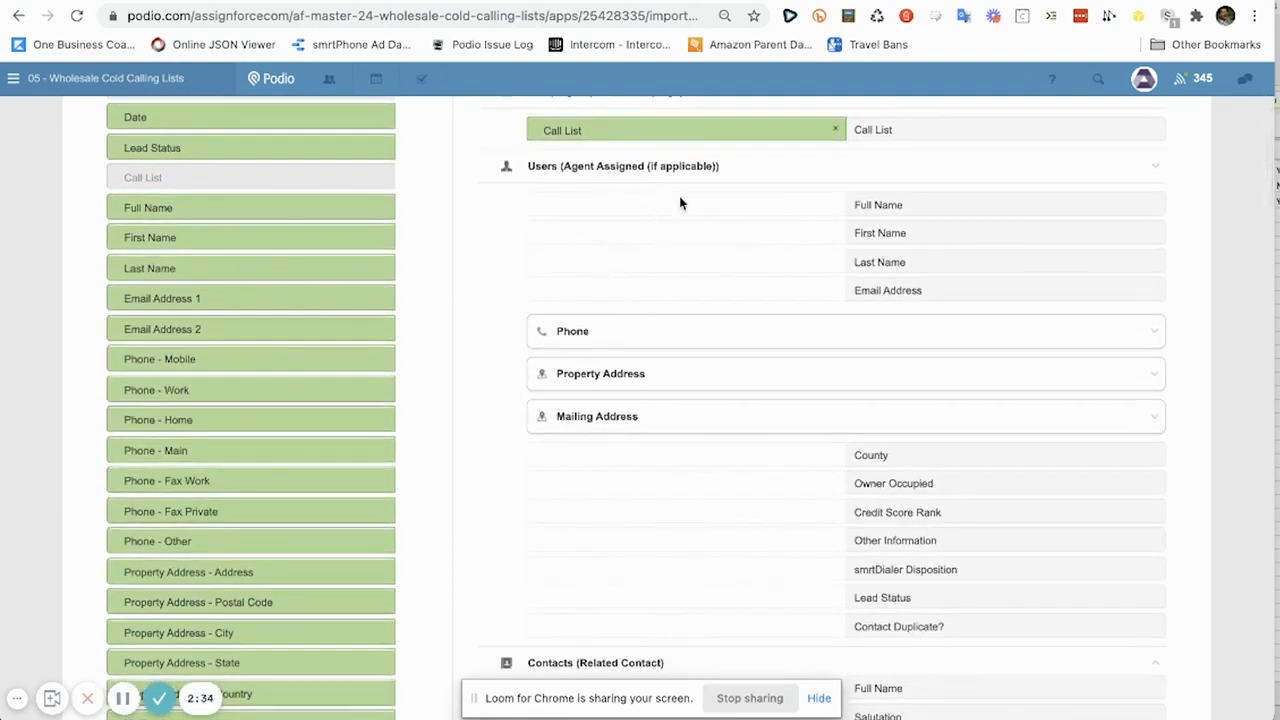
# - Map Full Name, First Name and Last Name to their matching lead fields, and Email Address 1 to Email Address
pyautogui.scroll(1, 663, 215)
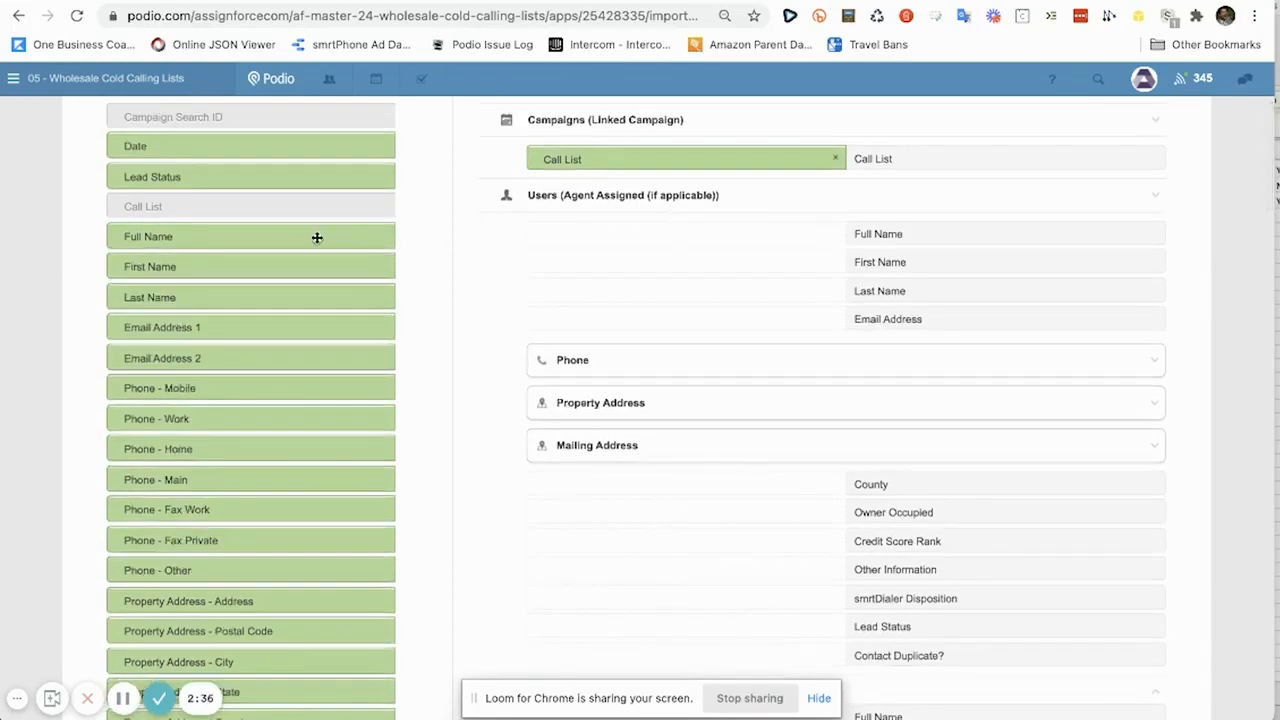
pyautogui.moveTo(298, 234); pyautogui.dragTo(686, 234)
pyautogui.moveTo(326, 259); pyautogui.dragTo(771, 294)
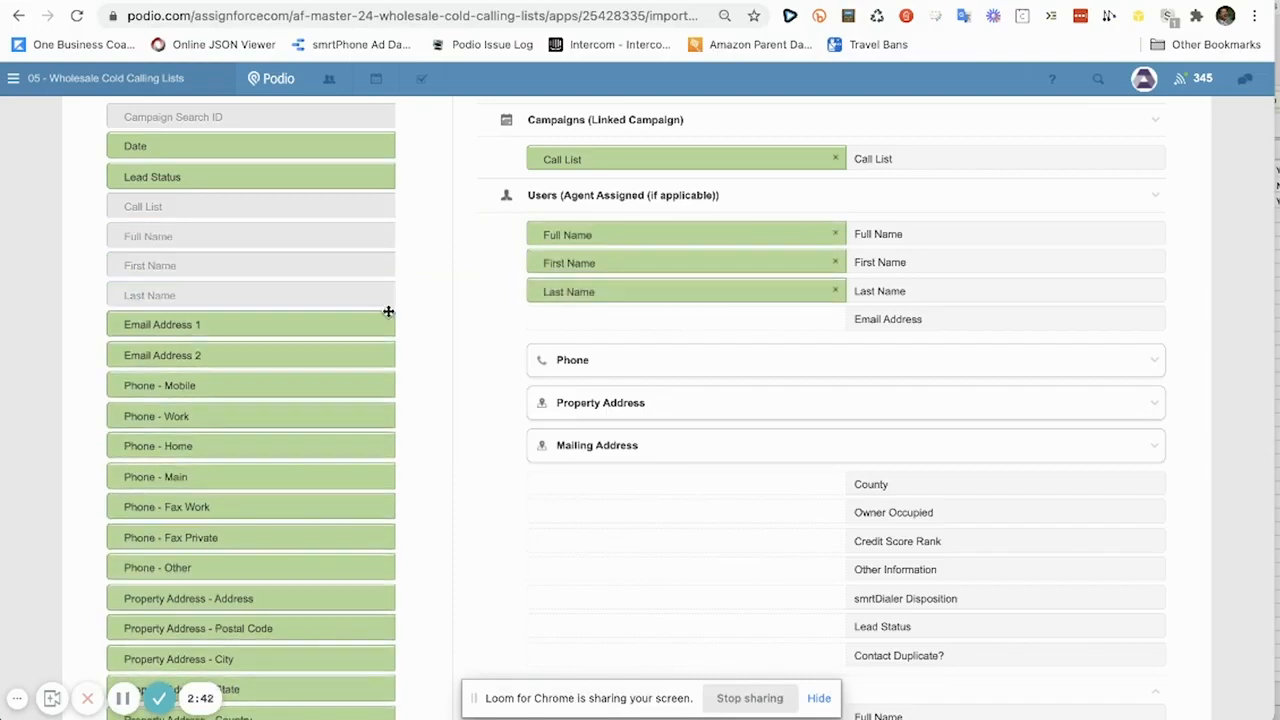
pyautogui.moveTo(359, 317); pyautogui.dragTo(770, 314)
pyautogui.scroll(-1, 744, 345)
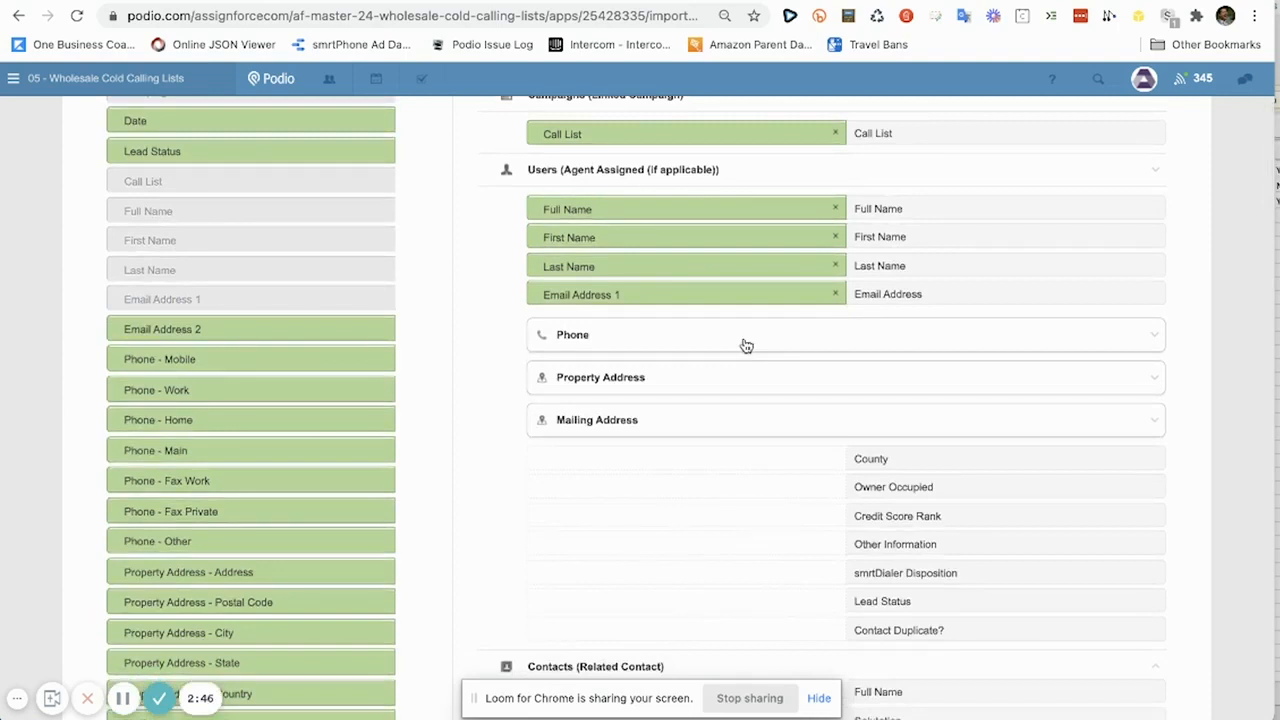
# - Expand the Phone field and map Phone - Mobile to its first entry with type mobile
pyautogui.scroll(-1, 745, 345)
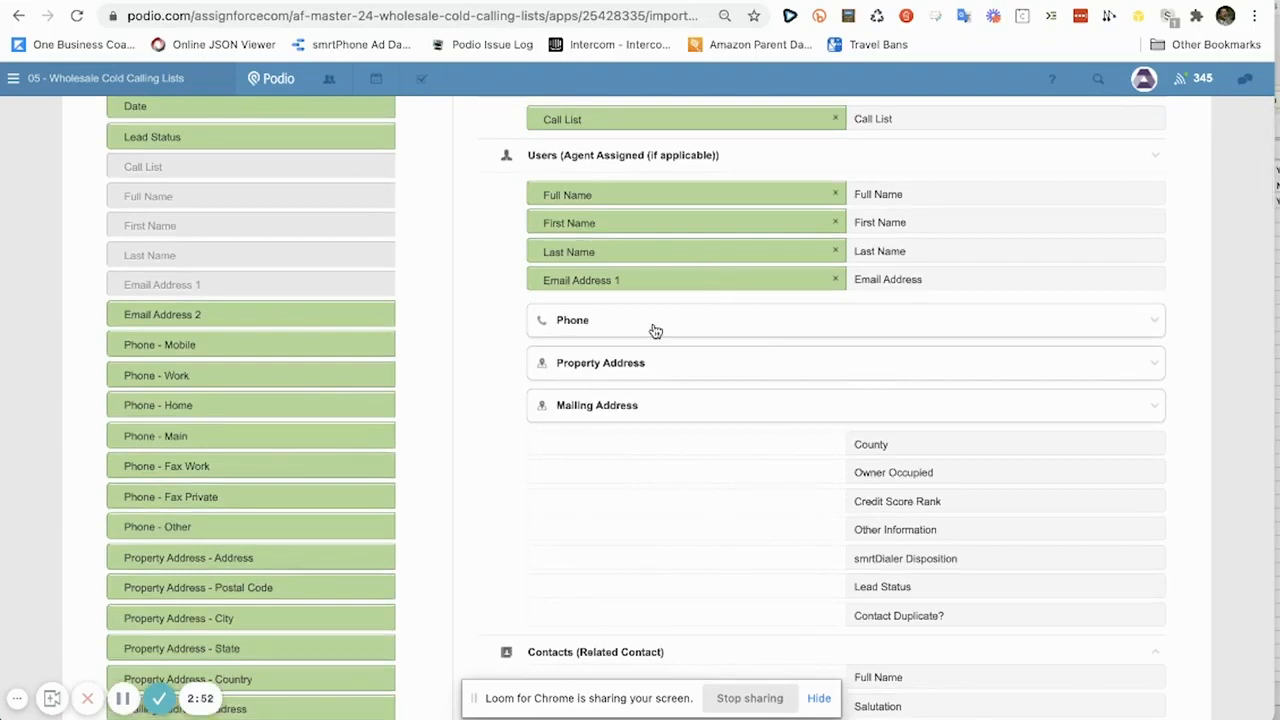
pyautogui.scroll(-1, 655, 331)
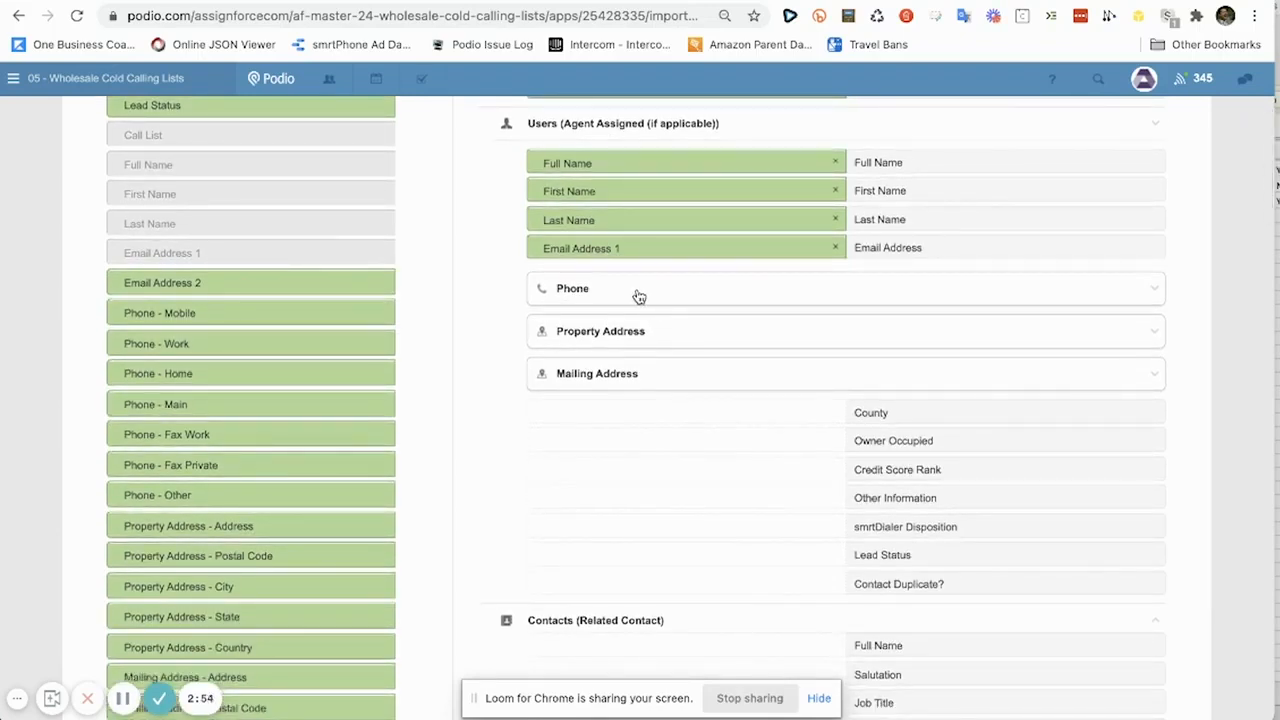
pyautogui.click(639, 290)
pyautogui.scroll(-1, 634, 294)
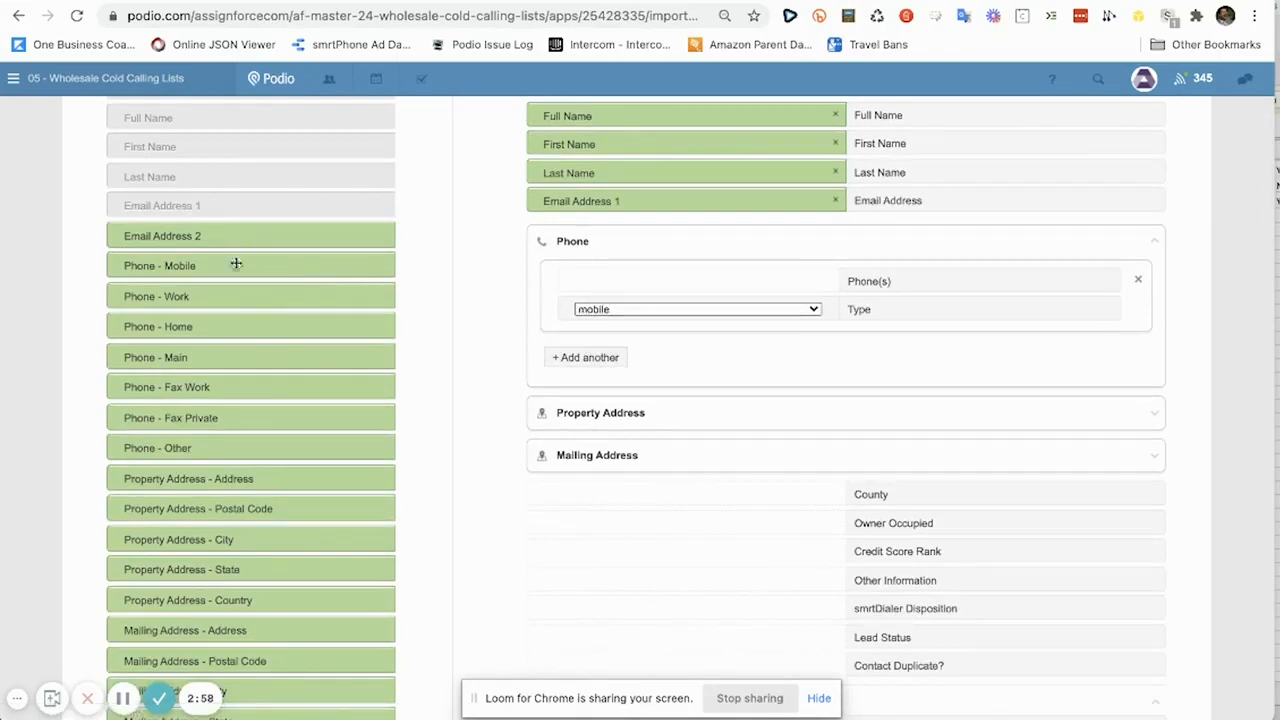
pyautogui.moveTo(220, 268); pyautogui.dragTo(648, 302)
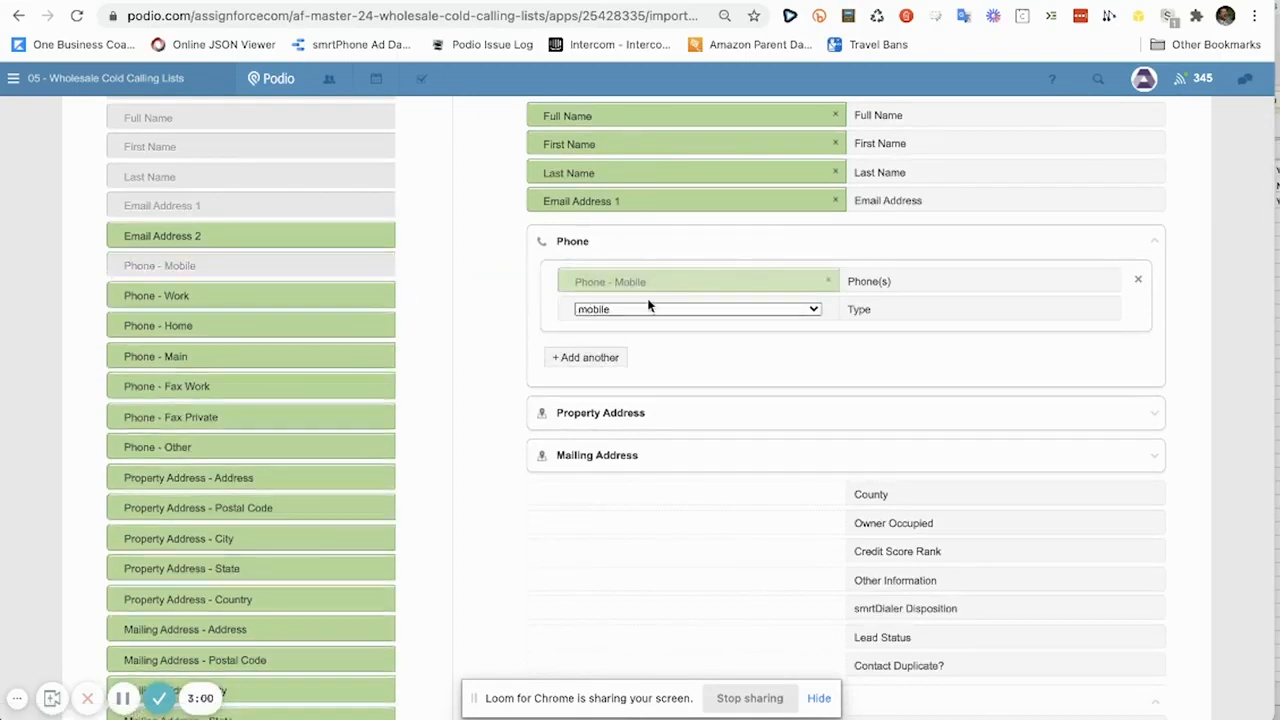
pyautogui.click(620, 308)
pyautogui.click(621, 308)
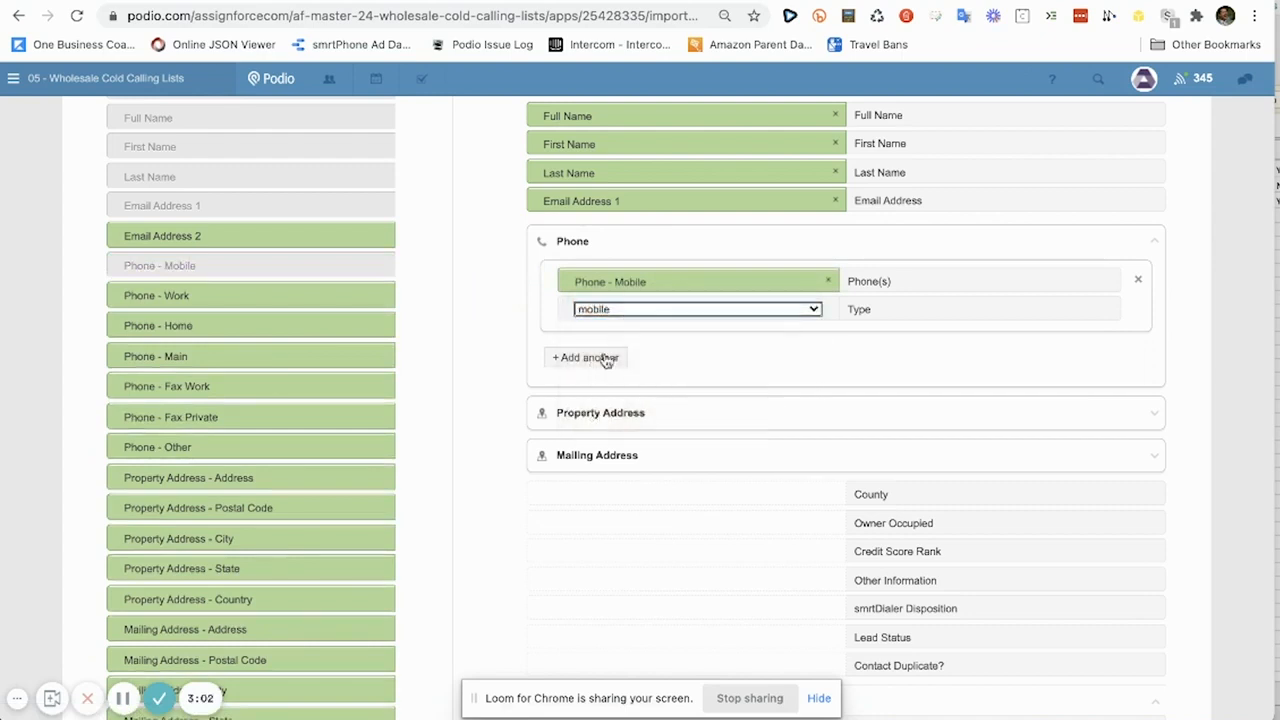
# - Add a second phone entry, map Phone - Work to it and set its type to work
pyautogui.click(585, 357)
pyautogui.moveTo(292, 301); pyautogui.dragTo(711, 378)
pyautogui.click(708, 390)
pyautogui.click(703, 408)
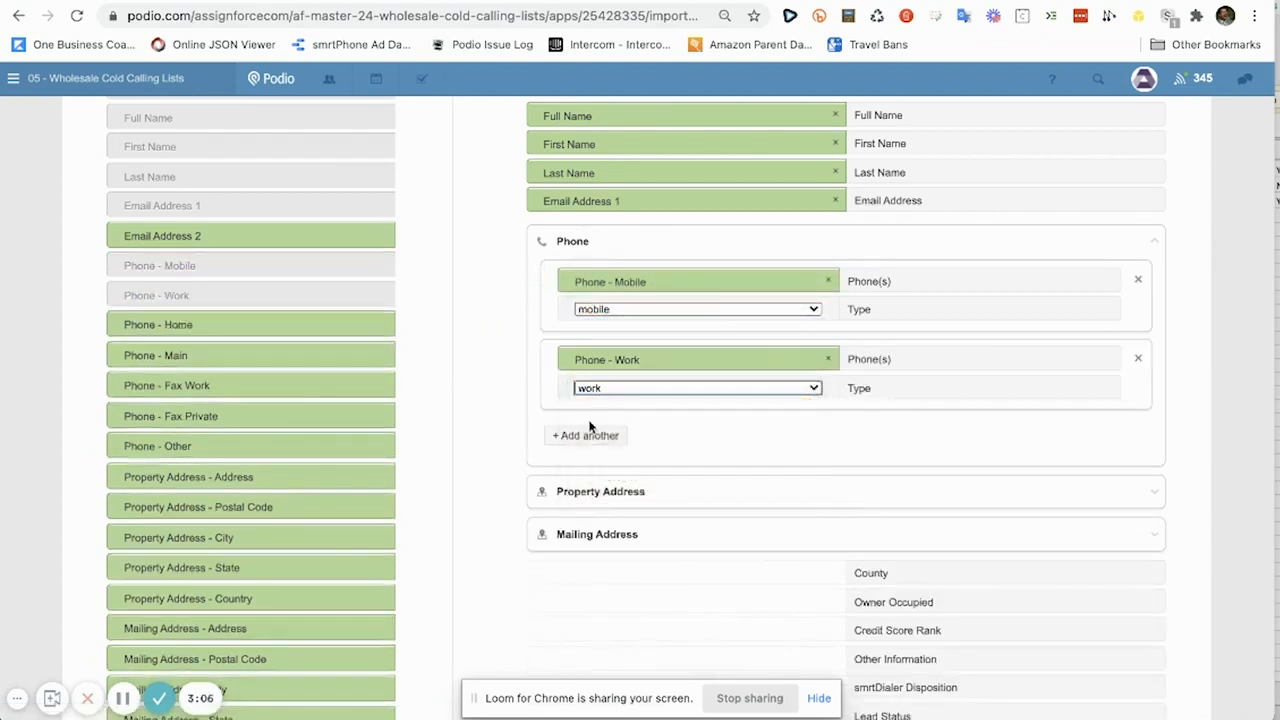
# - Add a third phone entry, map Phone - Home to it and set its type to home
pyautogui.click(586, 435)
pyautogui.moveTo(313, 327); pyautogui.dragTo(735, 456)
pyautogui.click(718, 467)
pyautogui.click(686, 503)
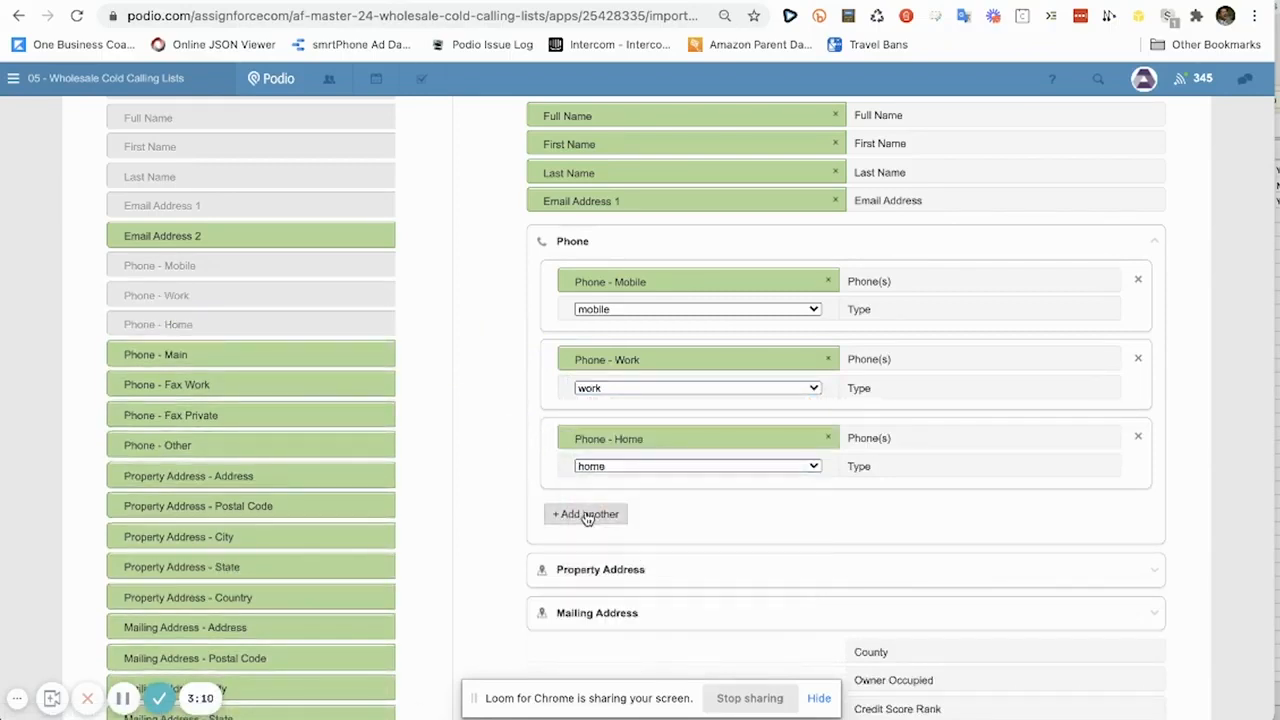
# - Add a fourth phone entry, map Phone - Main to it and set its type to main
pyautogui.click(586, 514)
pyautogui.moveTo(390, 358); pyautogui.dragTo(717, 546)
pyautogui.click(715, 545)
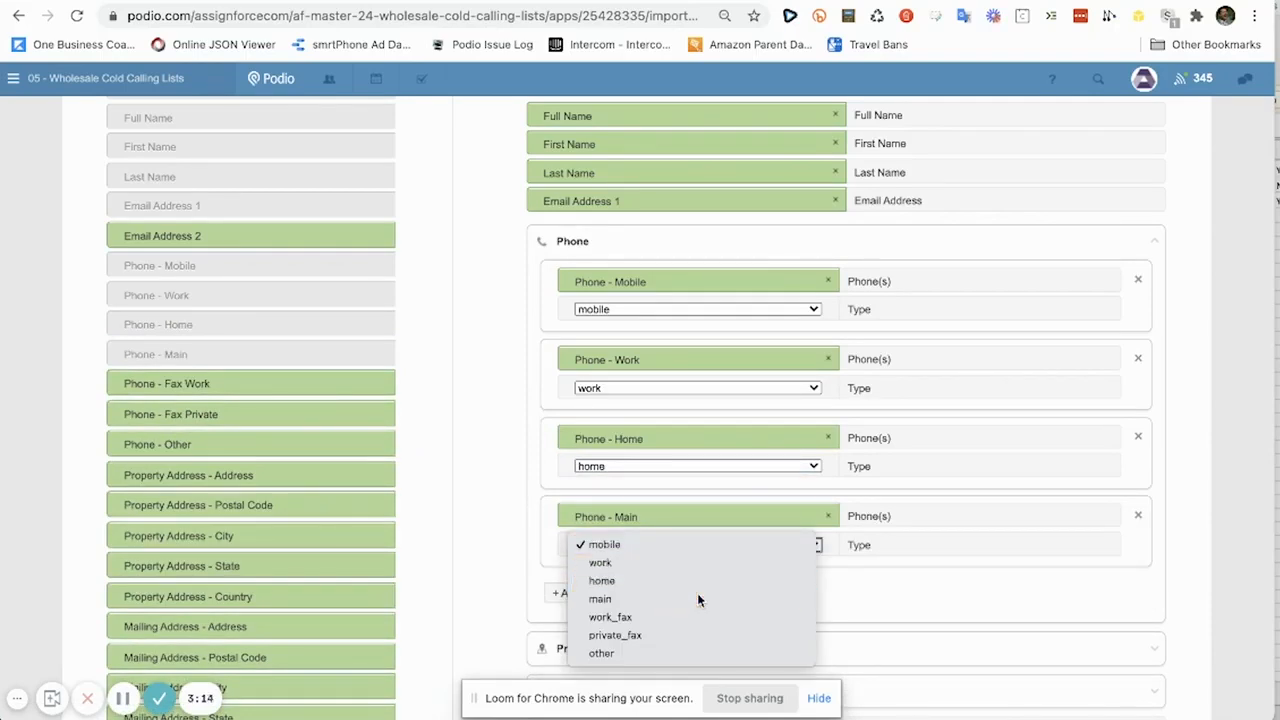
pyautogui.click(697, 596)
pyautogui.click(586, 593)
pyautogui.moveTo(332, 386); pyautogui.dragTo(738, 602)
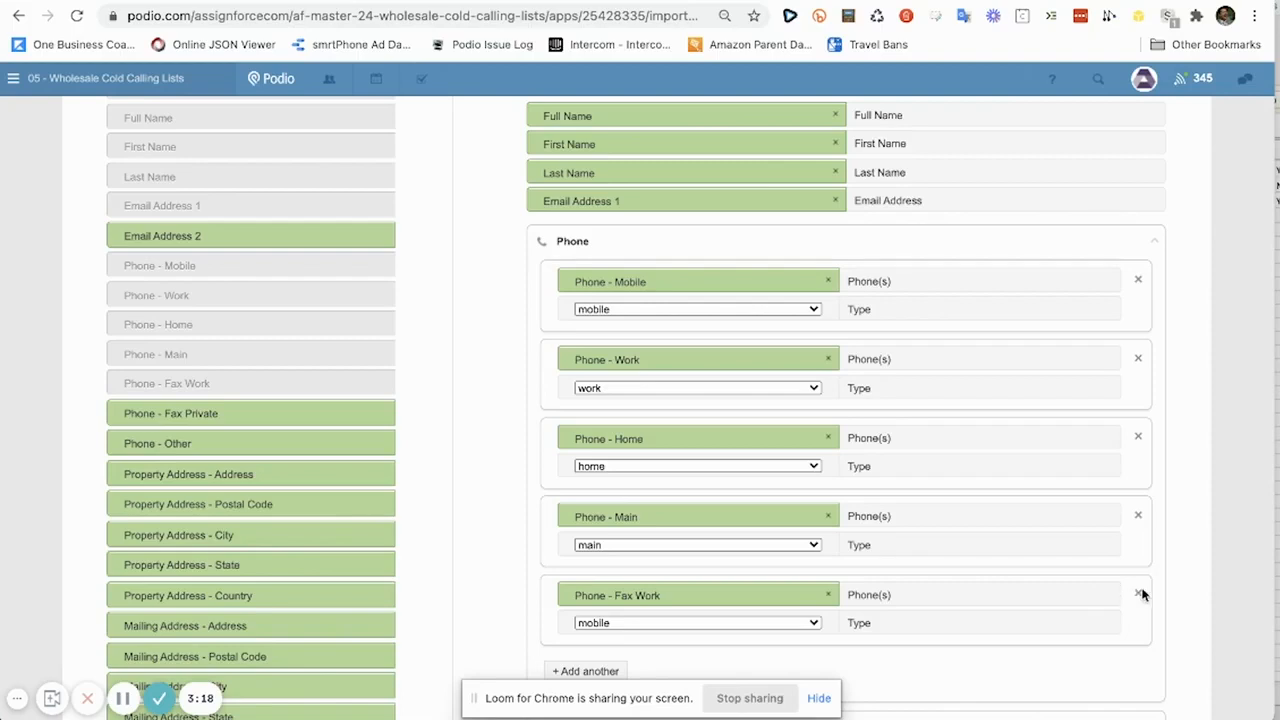
pyautogui.click(1138, 593)
# - Remove the phone entry mapped to Phone - Fax Work and collapse the Phone field
pyautogui.scroll(-1, 309, 500)
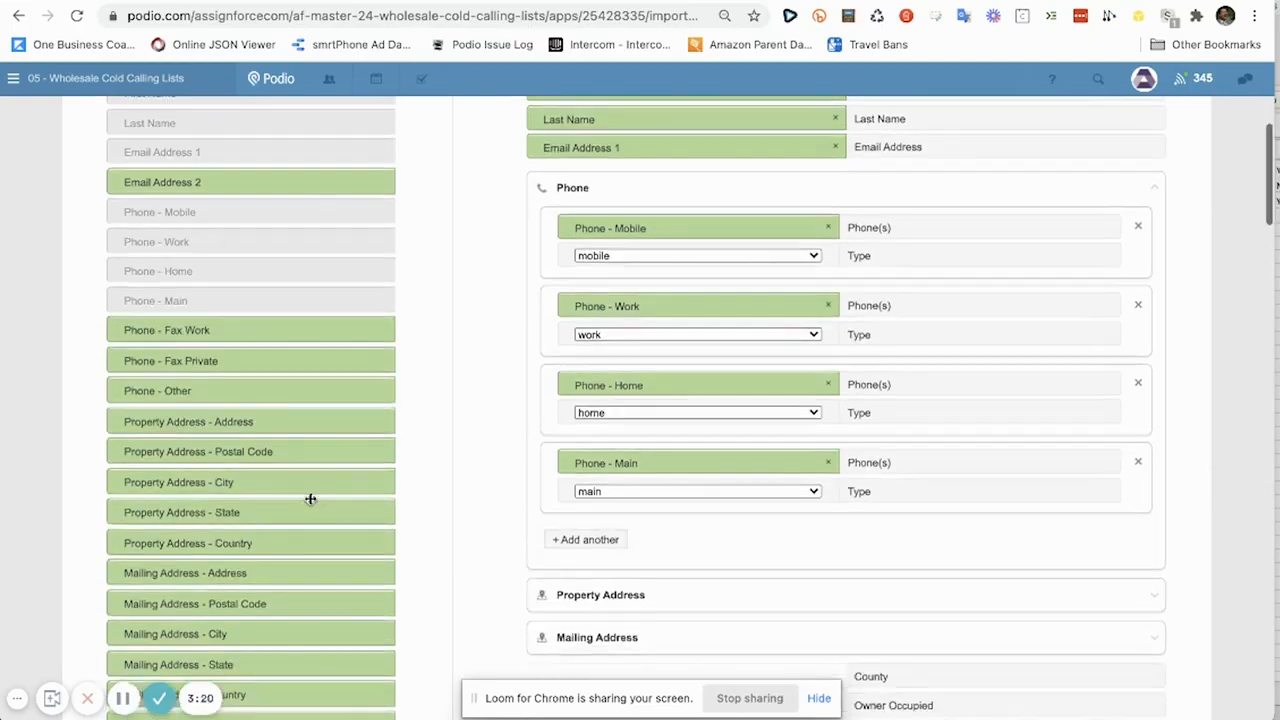
pyautogui.click(590, 195)
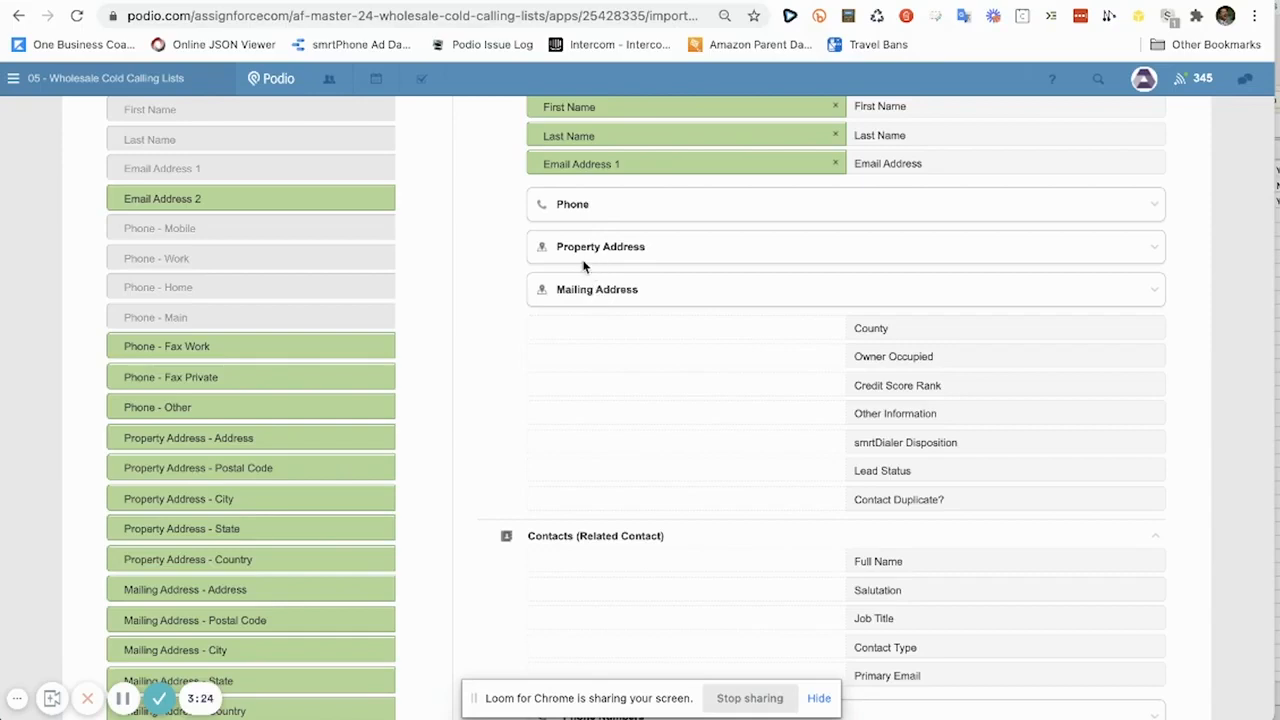
# - Map the Property Address columns for address, postal code, city, state and country to the Property Address field and collapse it
pyautogui.scroll(-1, 585, 333)
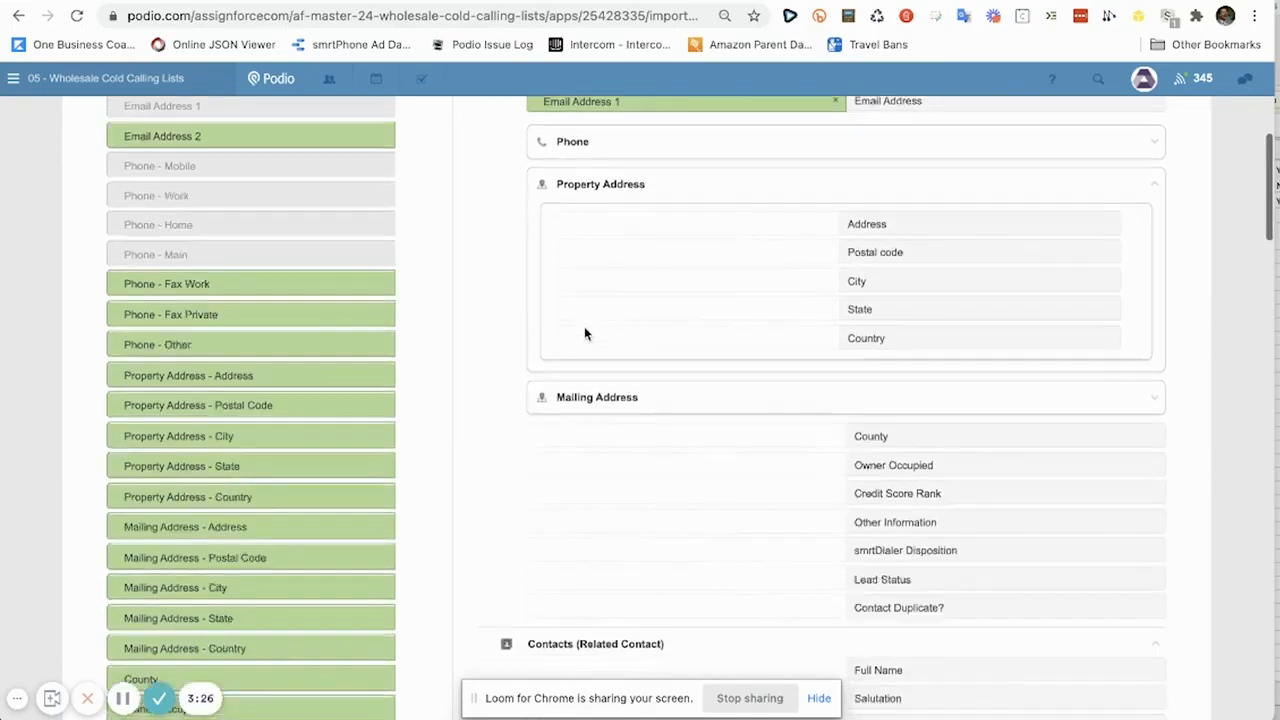
pyautogui.moveTo(293, 368); pyautogui.dragTo(727, 228)
pyautogui.moveTo(323, 397); pyautogui.dragTo(753, 248)
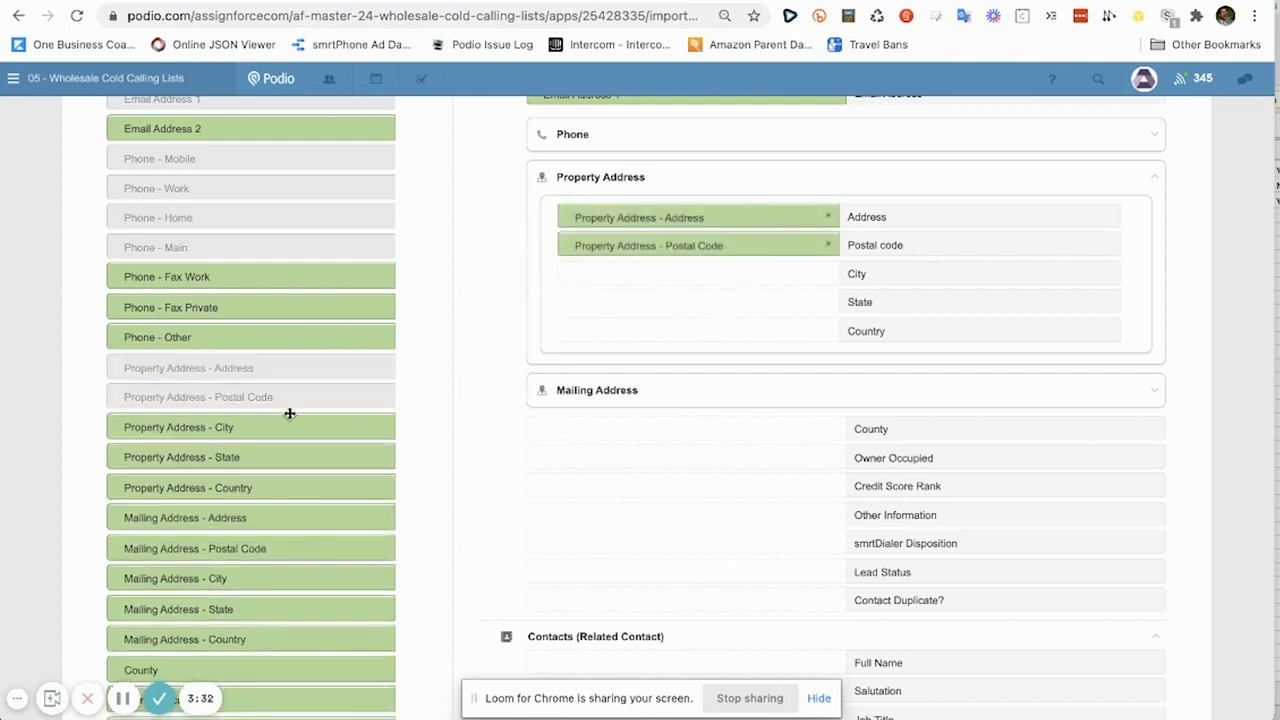
pyautogui.moveTo(286, 431); pyautogui.dragTo(732, 286)
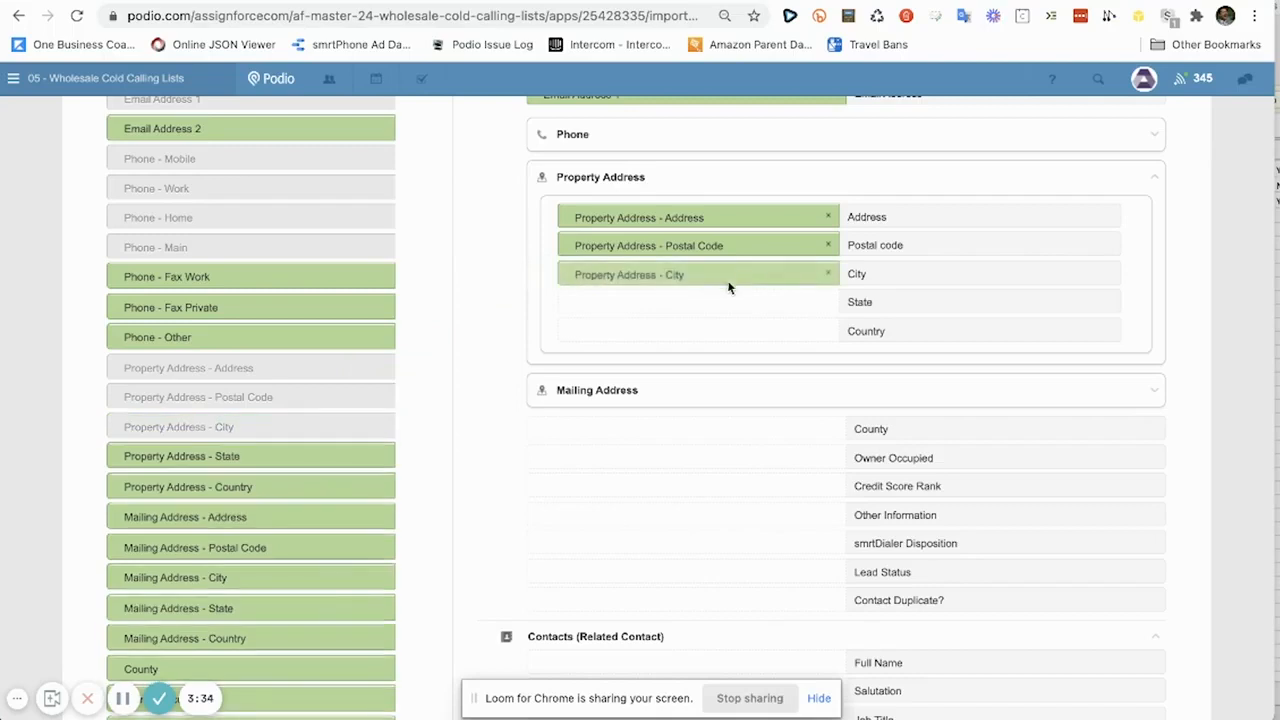
pyautogui.moveTo(303, 455); pyautogui.dragTo(757, 294)
pyautogui.moveTo(354, 451); pyautogui.dragTo(779, 287)
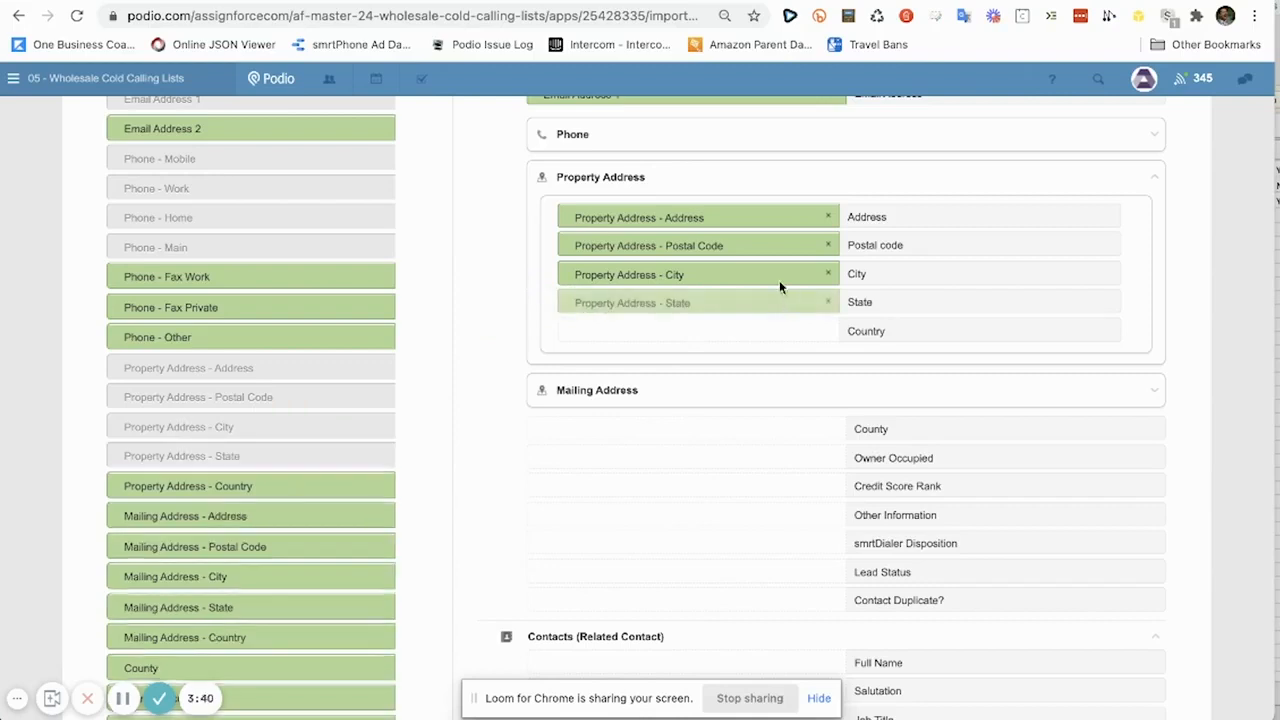
pyautogui.moveTo(318, 488); pyautogui.dragTo(640, 330)
pyautogui.click(767, 187)
# - Map the Mailing Address columns for address, postal code, city, state and country to the Mailing Address field and collapse it
pyautogui.click(732, 229)
pyautogui.scroll(-1, 634, 351)
pyautogui.moveTo(326, 470); pyautogui.dragTo(770, 218)
pyautogui.moveTo(265, 503); pyautogui.dragTo(762, 250)
pyautogui.moveTo(334, 536); pyautogui.dragTo(770, 278)
pyautogui.moveTo(357, 560); pyautogui.dragTo(782, 311)
pyautogui.moveTo(346, 592); pyautogui.dragTo(782, 334)
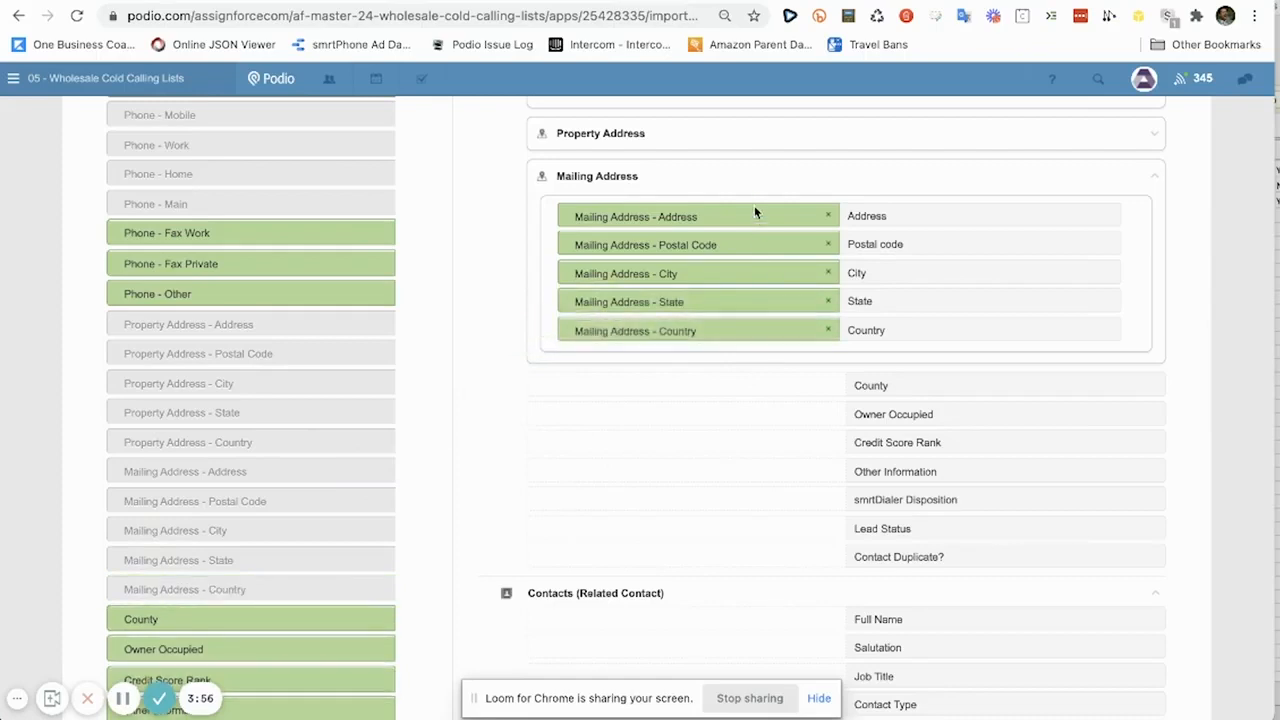
pyautogui.click(751, 188)
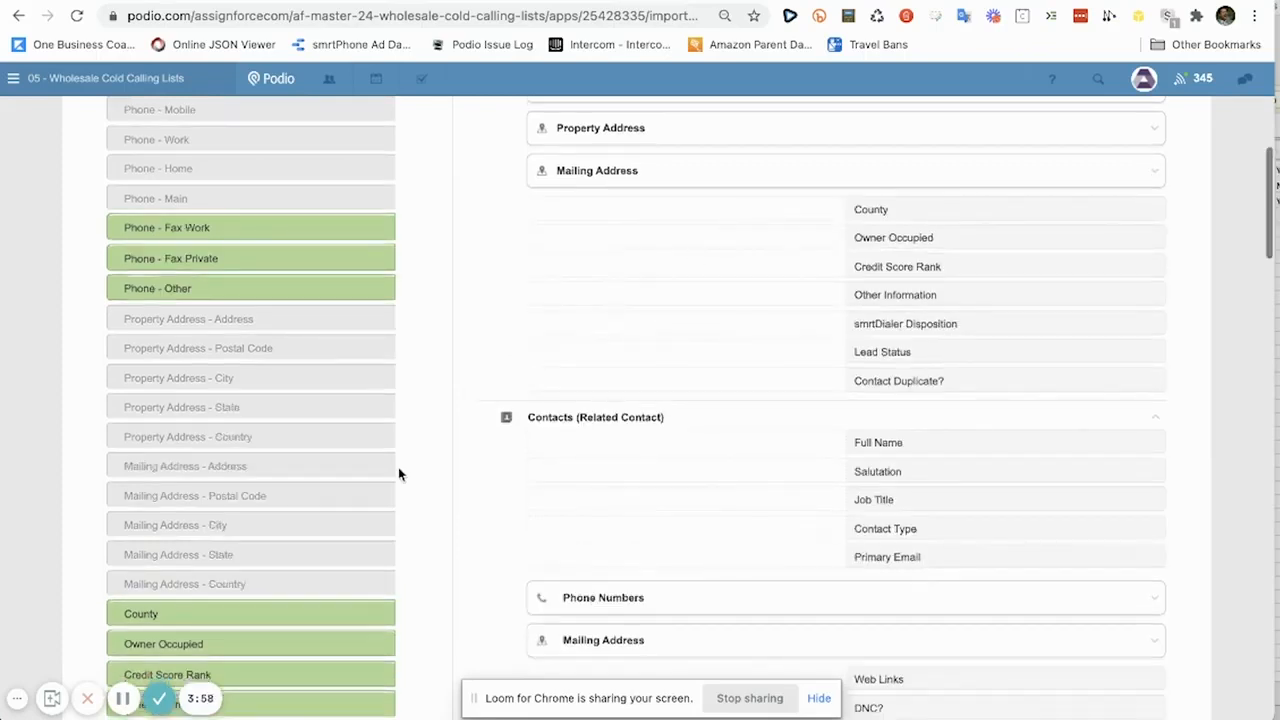
# - Map the County, Owner Occupied, Credit Score Rank and Other Information columns to the app fields of the same names
pyautogui.scroll(-2, 400, 471)
pyautogui.moveTo(340, 517); pyautogui.dragTo(751, 121)
pyautogui.moveTo(302, 552); pyautogui.dragTo(751, 149)
pyautogui.moveTo(301, 581); pyautogui.dragTo(738, 176)
pyautogui.moveTo(324, 606); pyautogui.dragTo(534, 240)
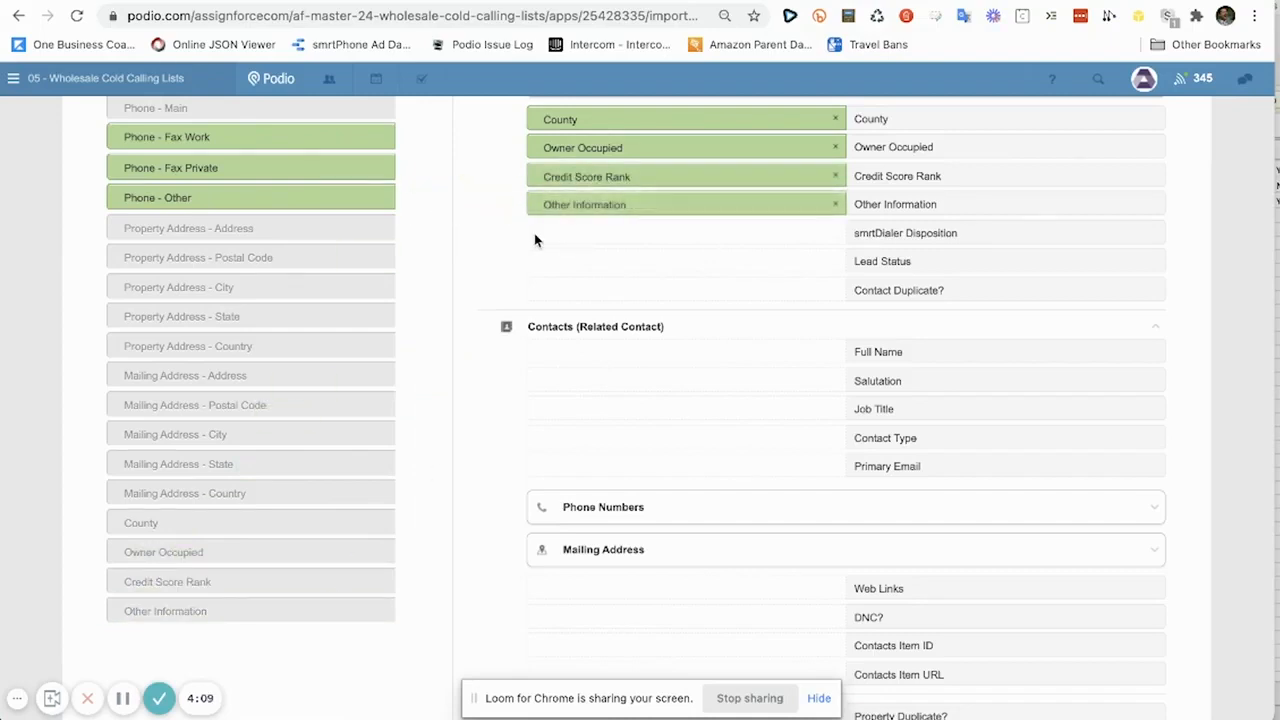
# - Collapse the Contacts (Related Contact) section and map the Lead Status column to the Lead Status field
pyautogui.click(582, 328)
pyautogui.scroll(5, 582, 410)
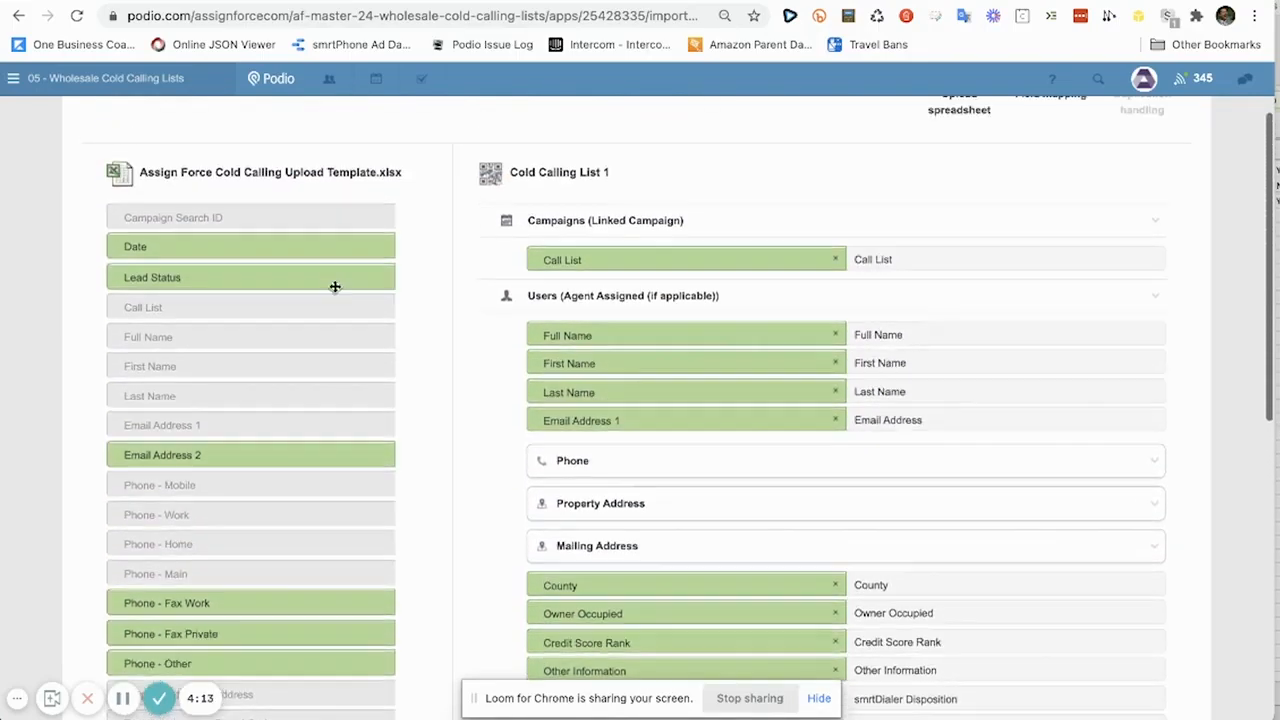
pyautogui.scroll(-1, 332, 280)
pyautogui.moveTo(286, 174); pyautogui.dragTo(737, 501)
# - Map the Date column to the start date of Creation Date, keeping the date format as US format (month first)
pyautogui.scroll(-1, 637, 391)
pyautogui.scroll(-1, 737, 501)
pyautogui.scroll(-1, 737, 501)
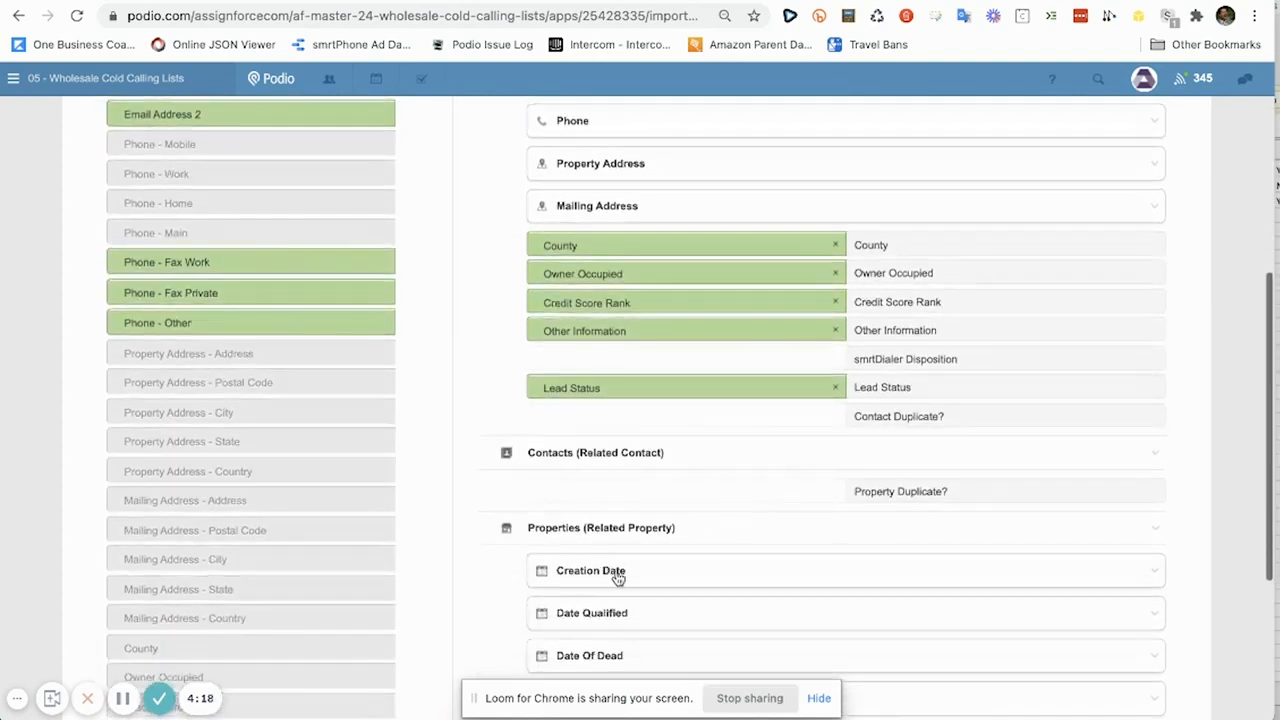
pyautogui.scroll(-1, 614, 572)
pyautogui.click(603, 535)
pyautogui.scroll(-1, 343, 377)
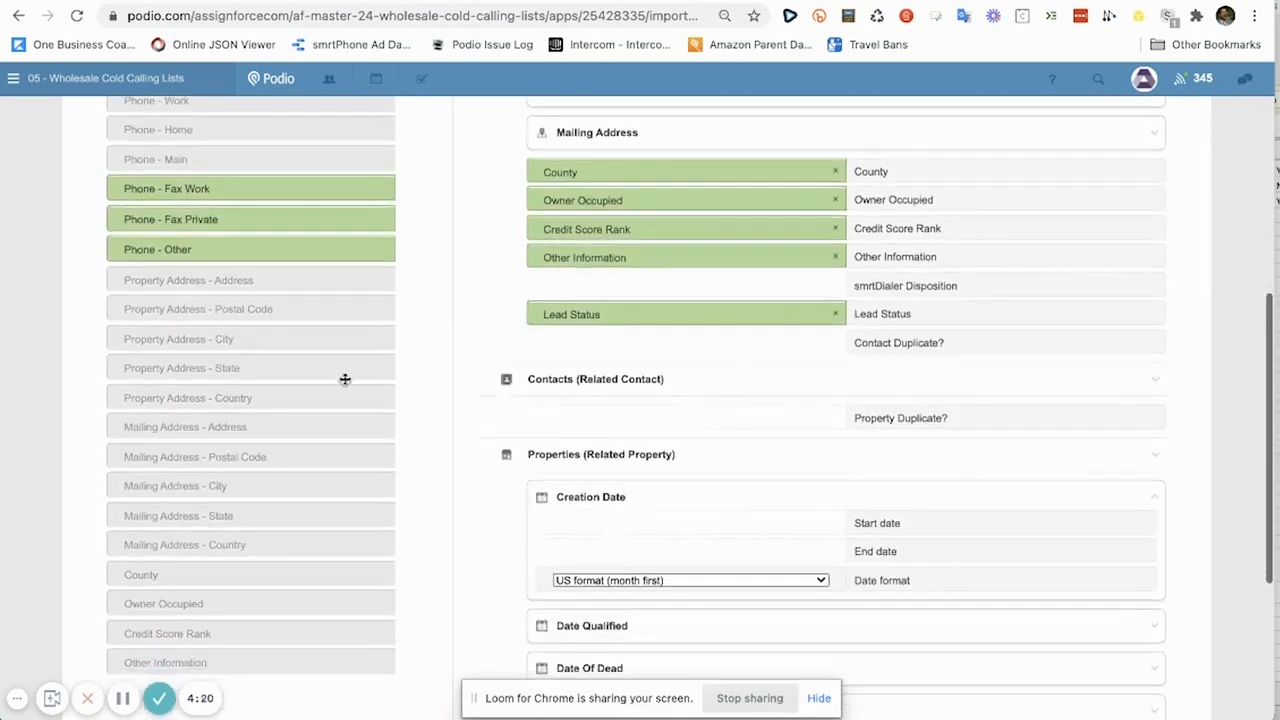
pyautogui.scroll(4, 323, 334)
pyautogui.moveTo(266, 218); pyautogui.dragTo(702, 278)
pyautogui.scroll(-4, 460, 420)
pyautogui.scroll(-2, 549, 423)
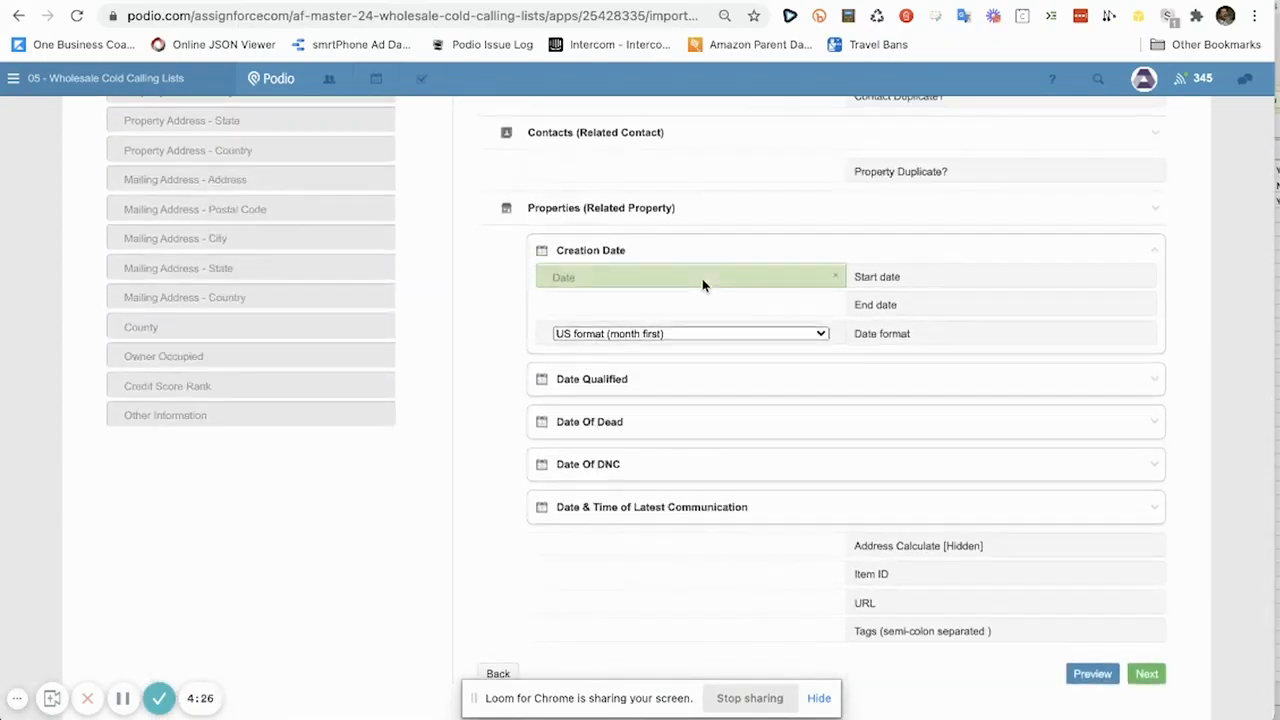
pyautogui.click(660, 333)
pyautogui.click(658, 333)
pyautogui.scroll(-1, 664, 360)
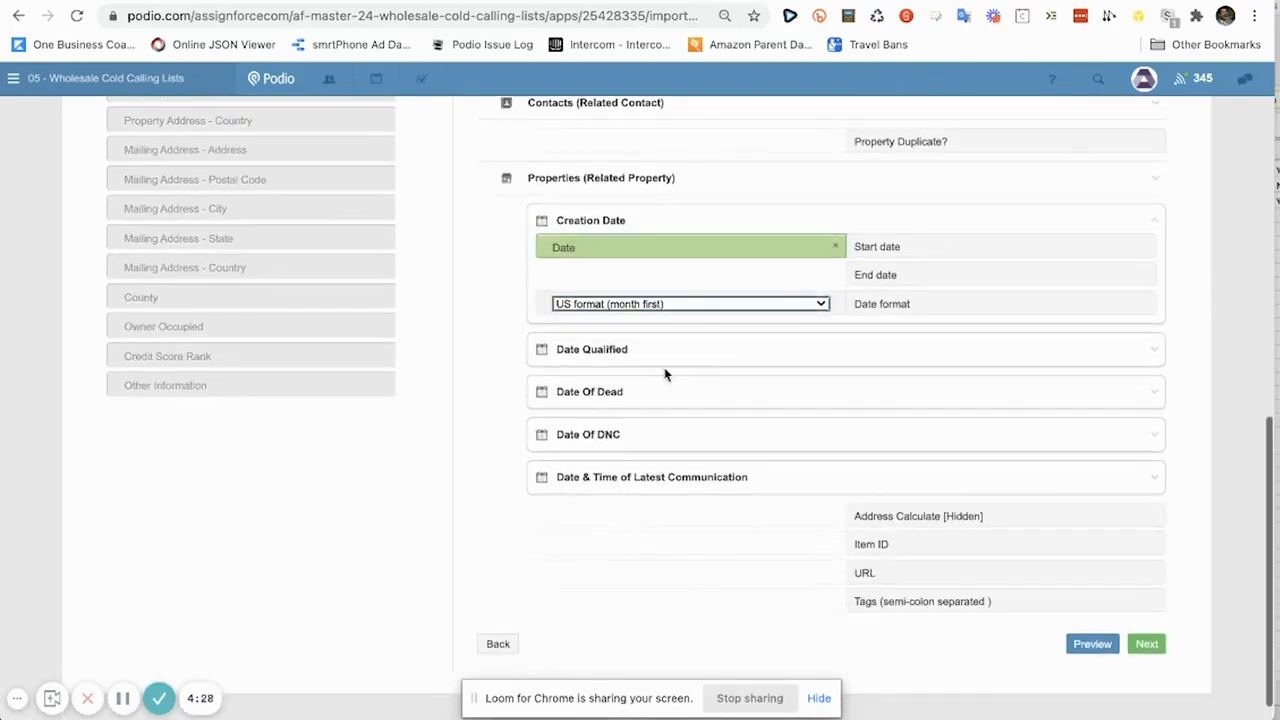
# - Look over the field mapping, preview the Excel import down to Creation Date and close the preview
pyautogui.scroll(1, 648, 300)
pyautogui.scroll(1, 646, 297)
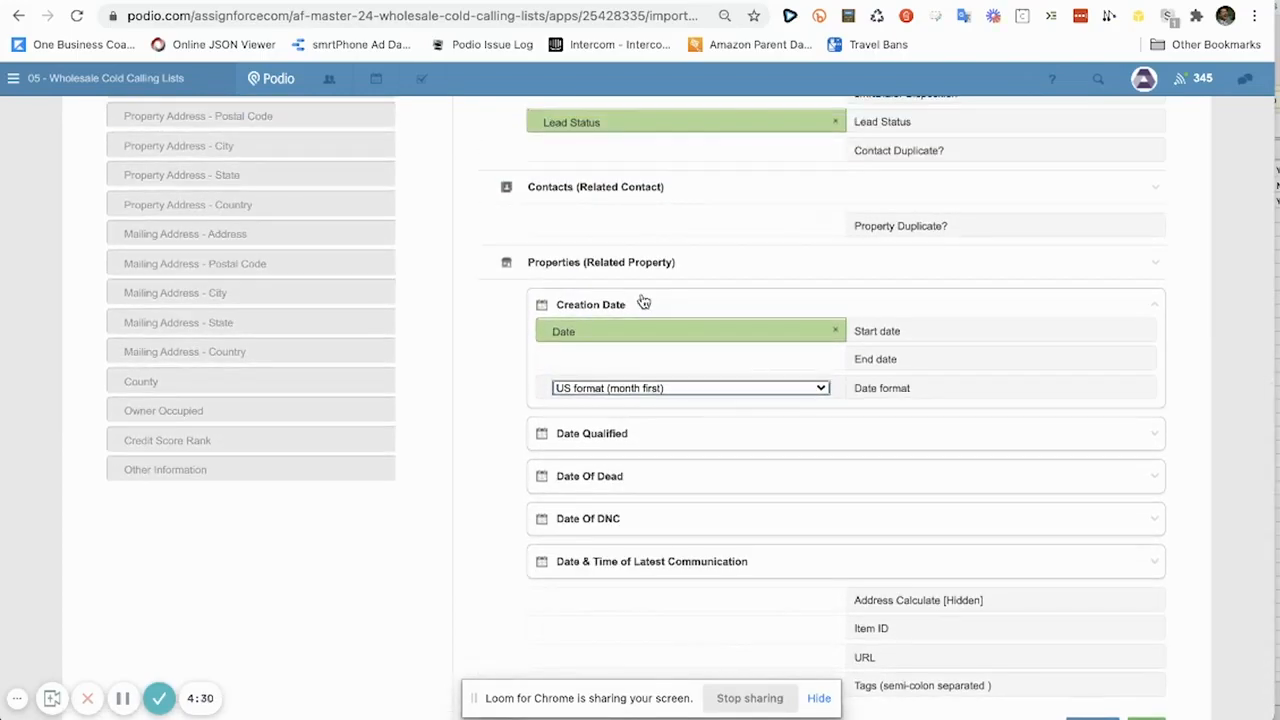
pyautogui.scroll(3, 640, 268)
pyautogui.scroll(-4, 640, 264)
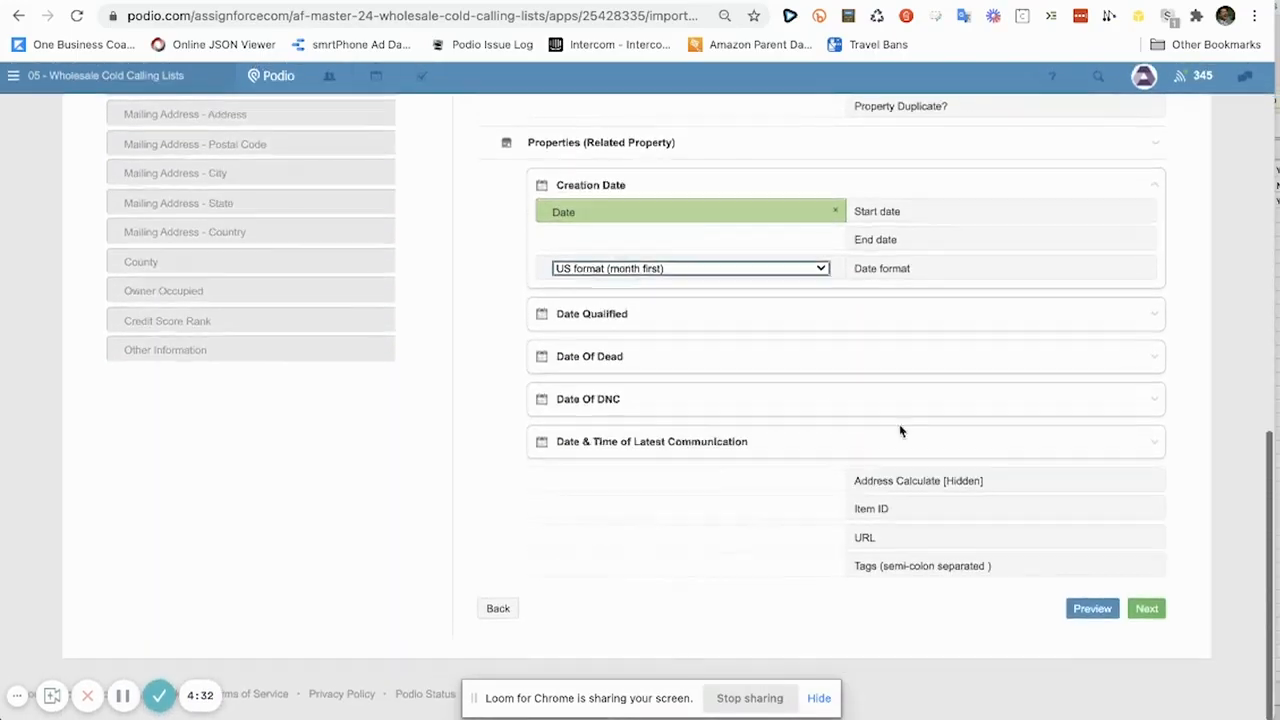
pyautogui.click(1094, 614)
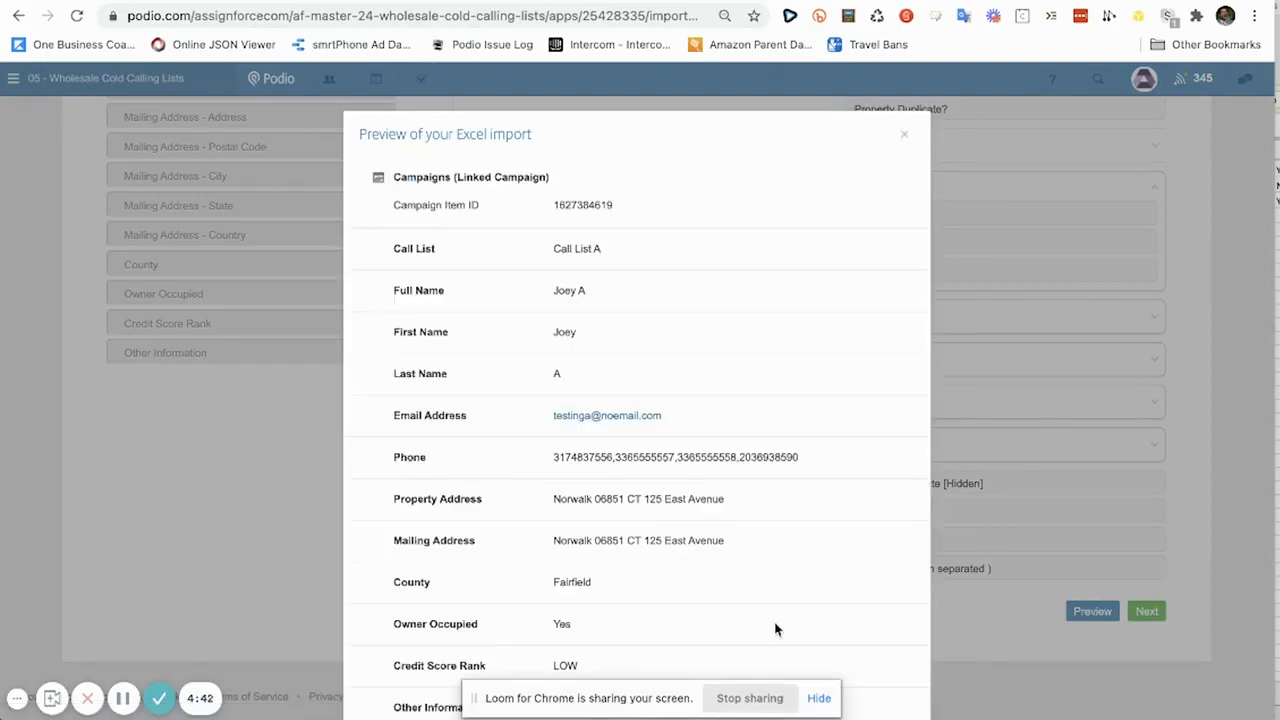
pyautogui.scroll(-3, 751, 520)
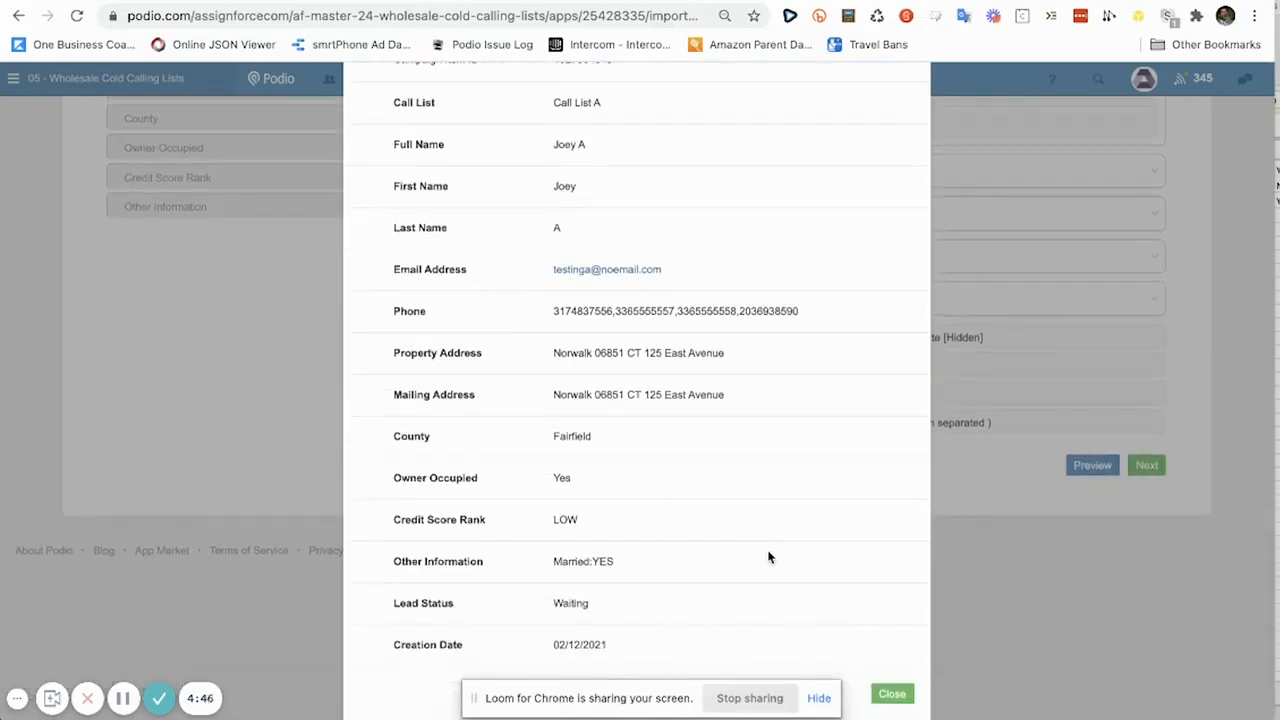
pyautogui.click(880, 690)
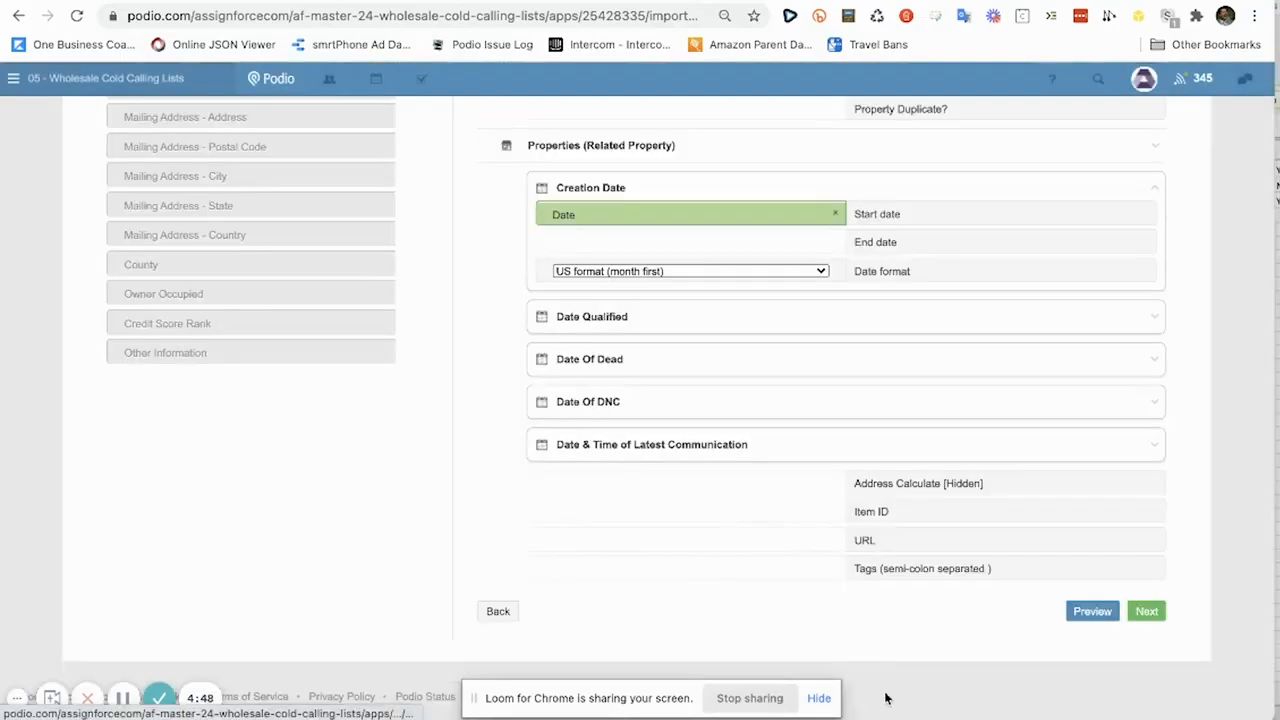
# - Proceed to duplication handling, dismiss its explanation and turn off the duplicate key for Full Name
pyautogui.click(1147, 611)
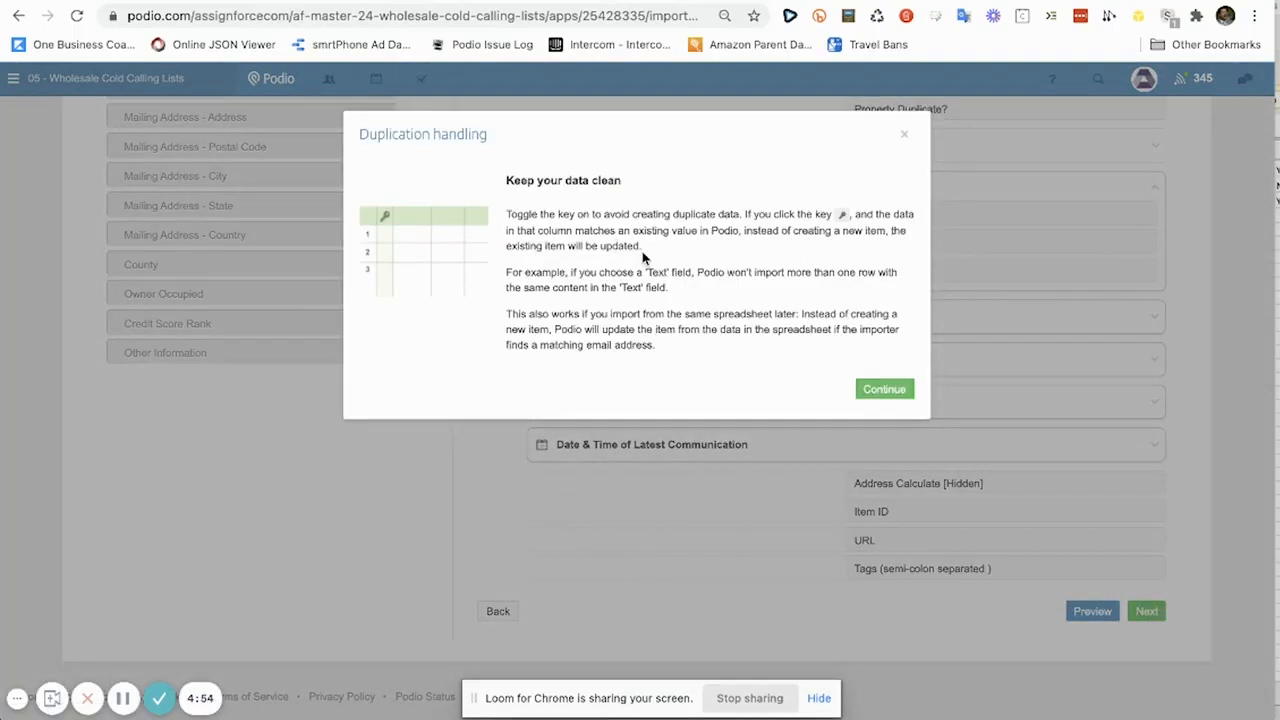
pyautogui.click(867, 389)
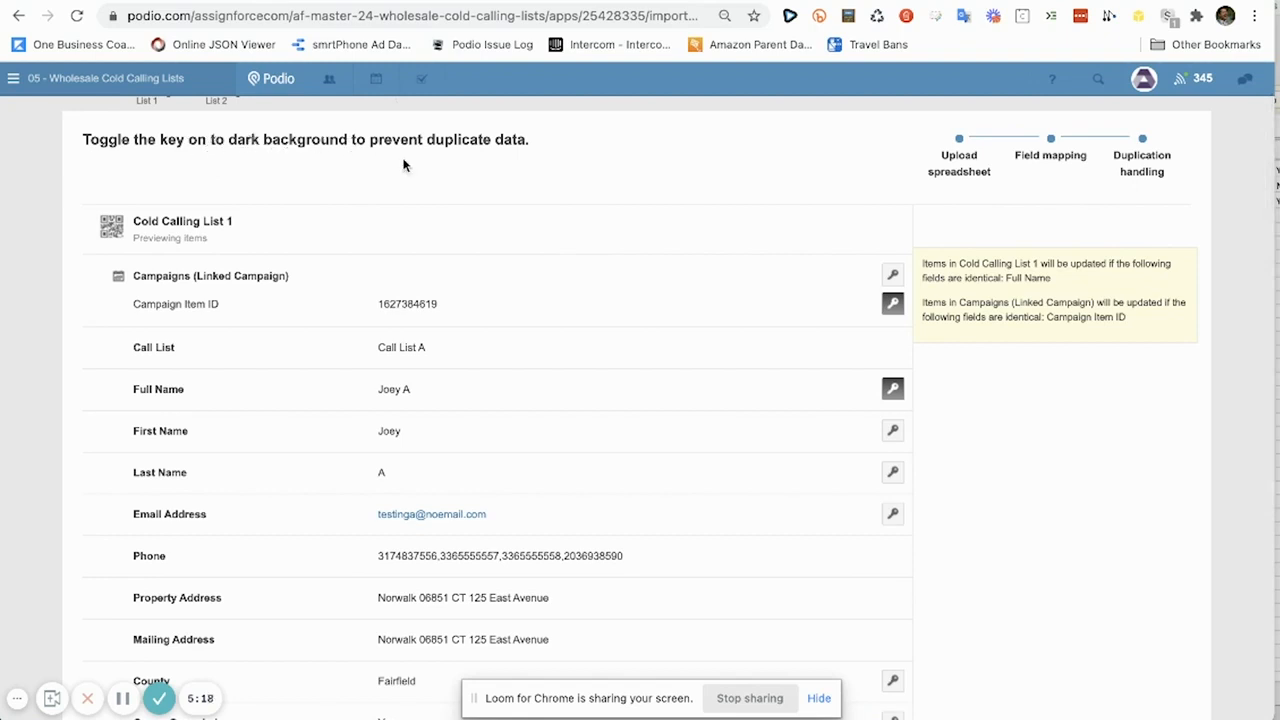
pyautogui.scroll(-1, 553, 210)
pyautogui.scroll(-1, 553, 207)
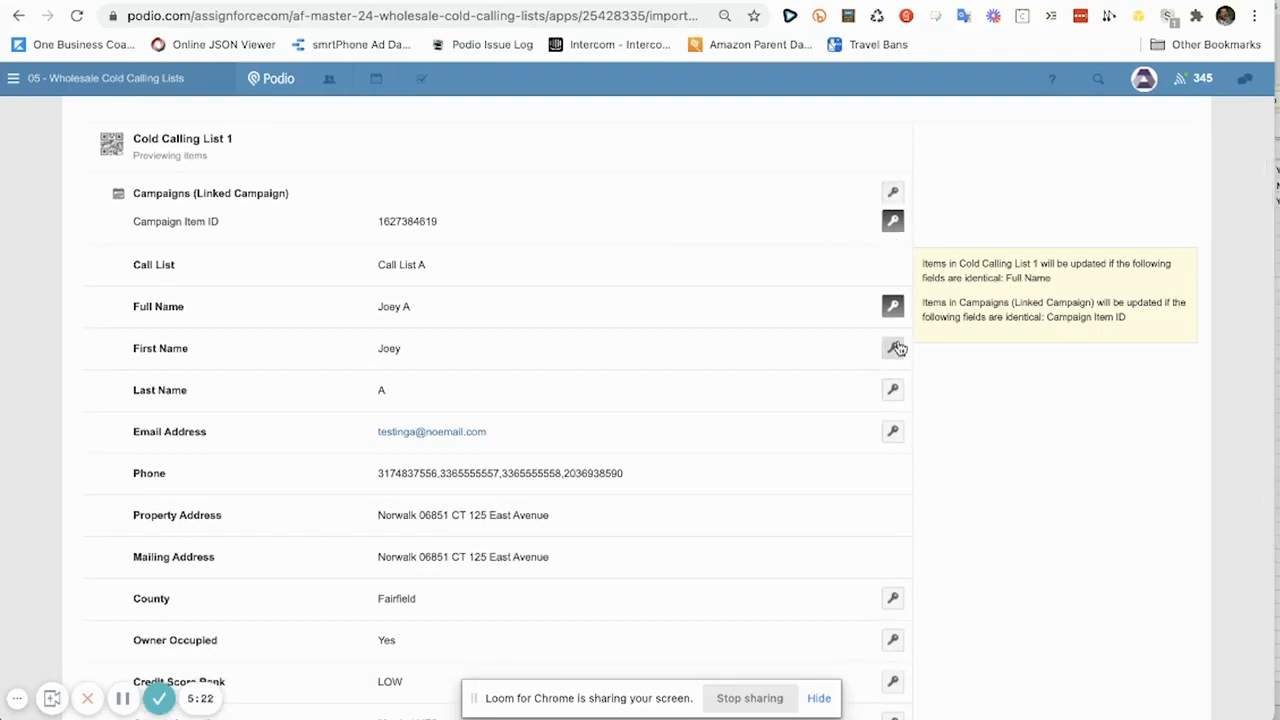
pyautogui.scroll(-1, 897, 383)
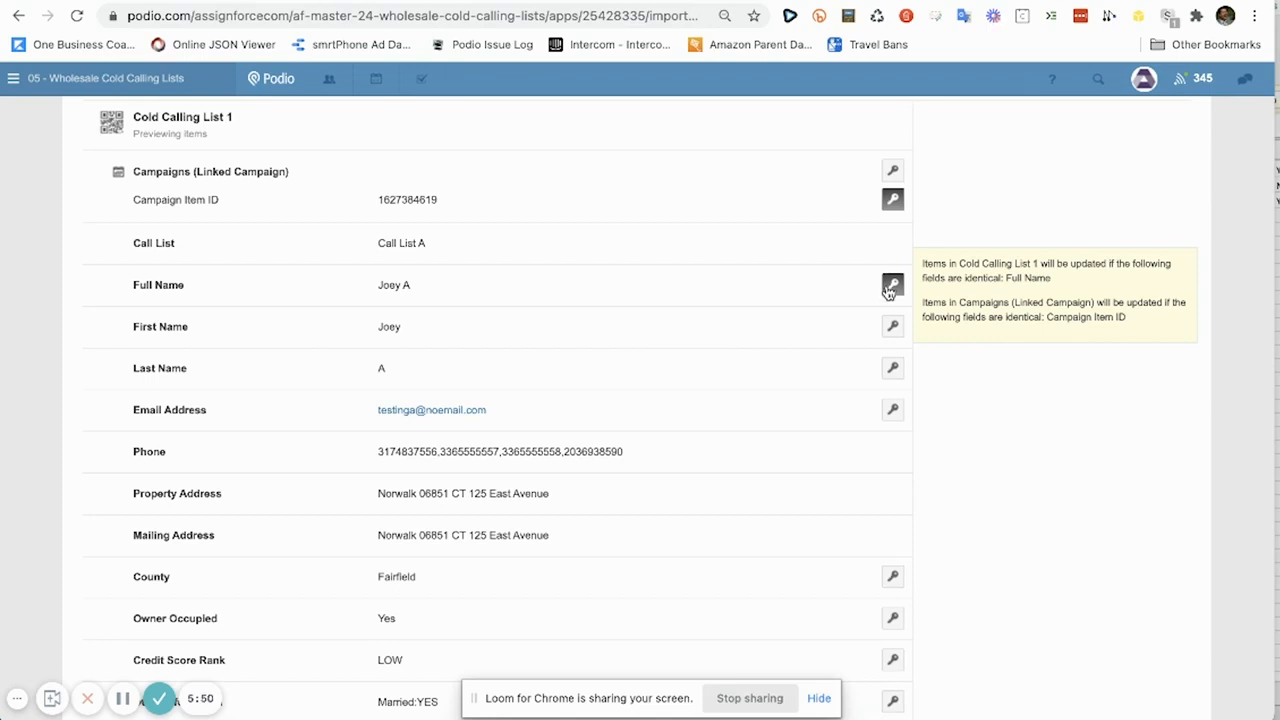
pyautogui.click(892, 288)
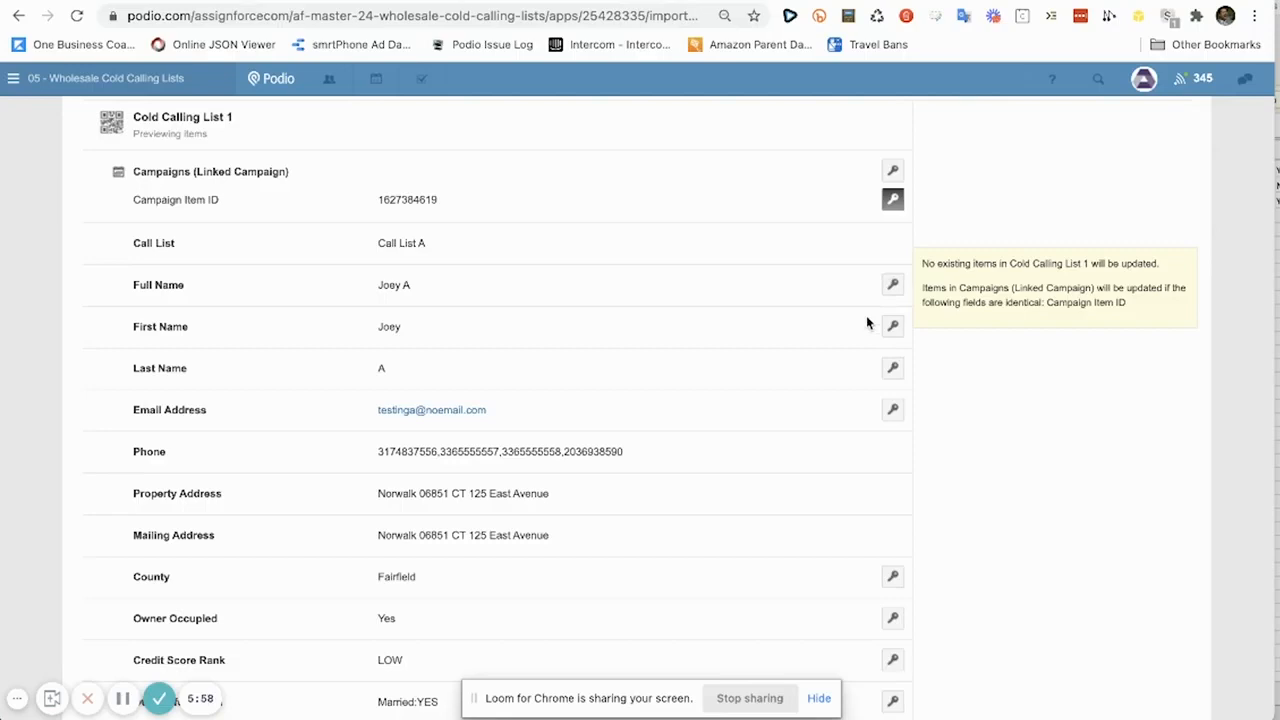
# - Turn the Campaign Item ID duplicate key off and back on, highlighting the ID value for reference
pyautogui.scroll(1, 867, 323)
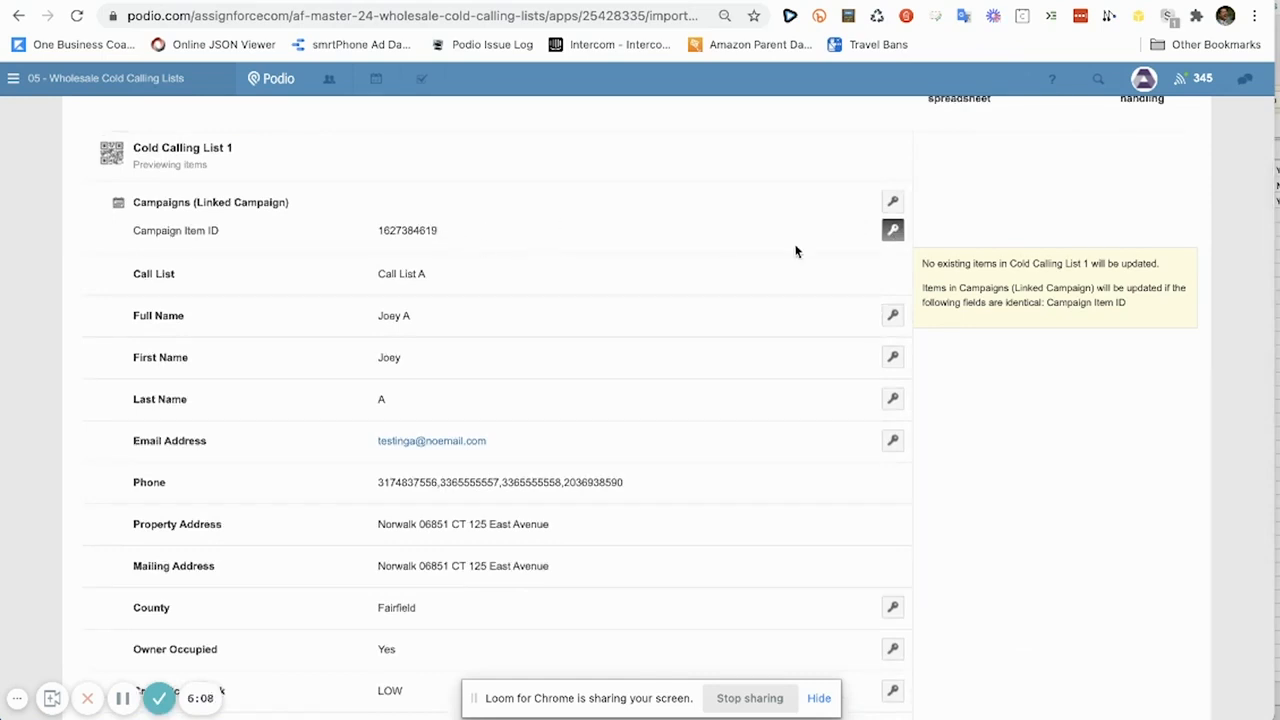
pyautogui.click(893, 230)
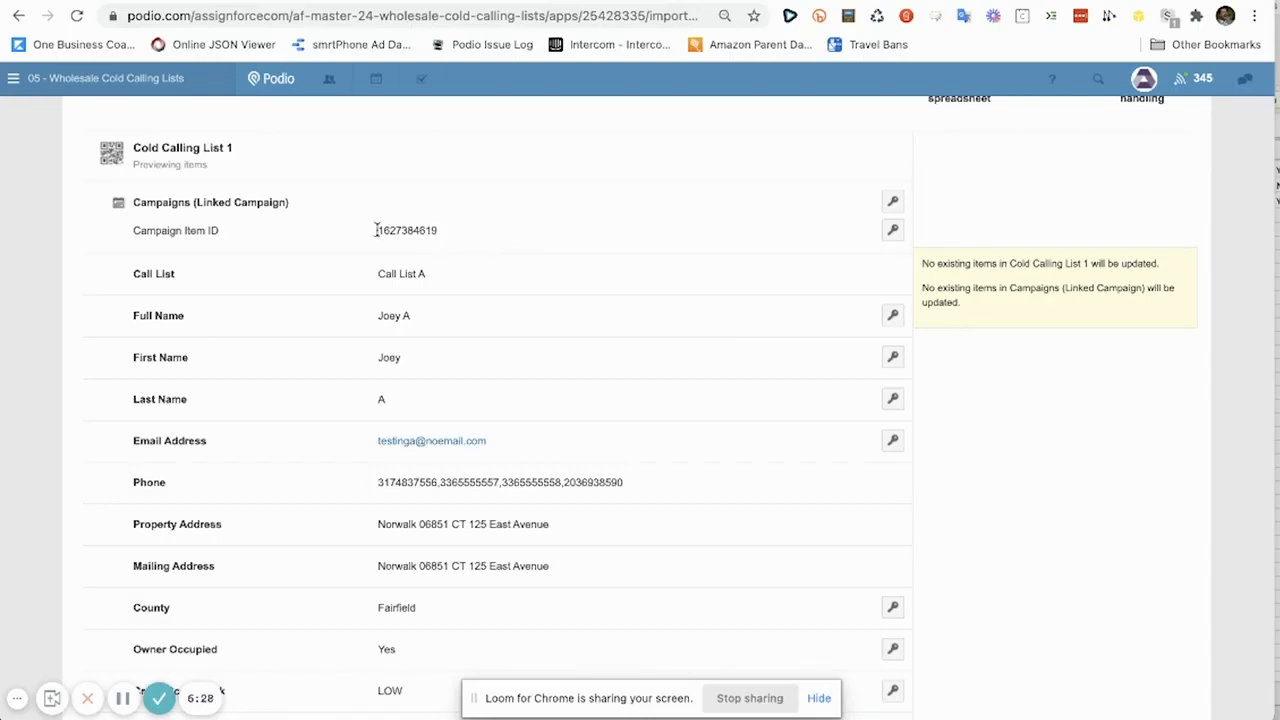
pyautogui.moveTo(375, 232); pyautogui.dragTo(433, 233)
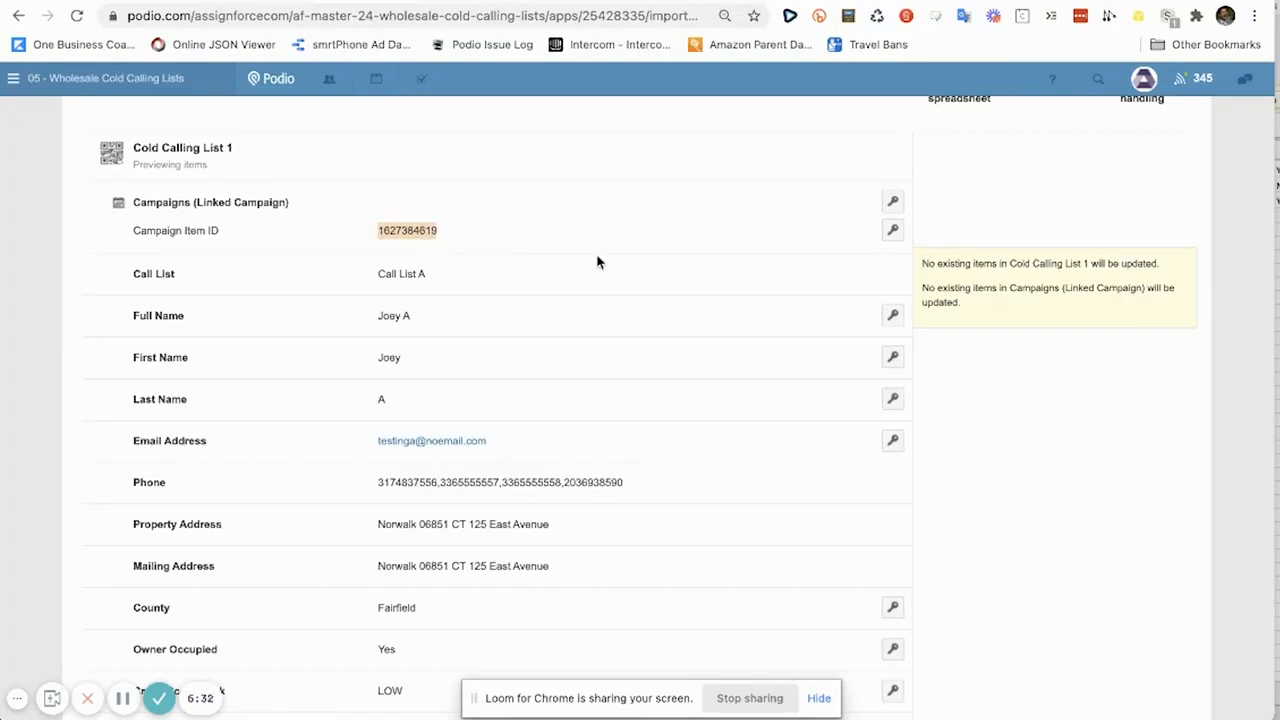
pyautogui.click(891, 231)
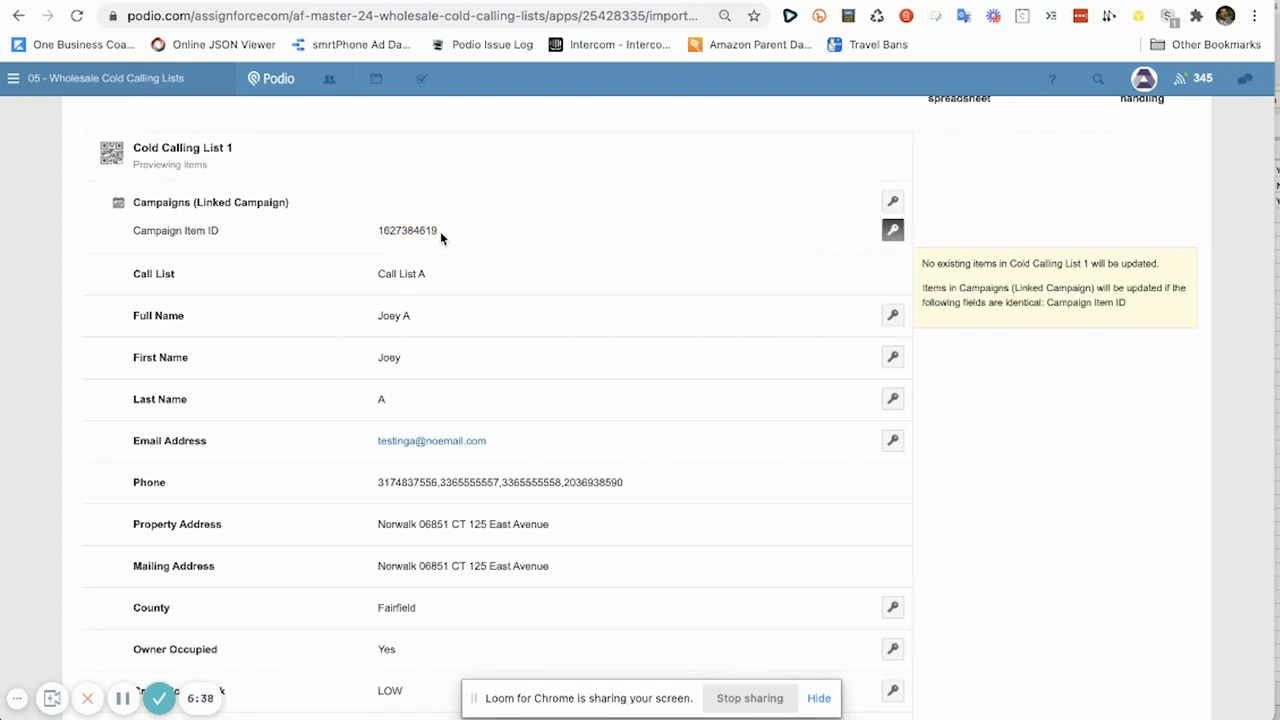
pyautogui.moveTo(440, 231); pyautogui.dragTo(384, 230)
pyautogui.click(807, 255)
# - Look over the duplication settings and import the 4 rows into Cold Calling List 1
pyautogui.scroll(-3, 892, 250)
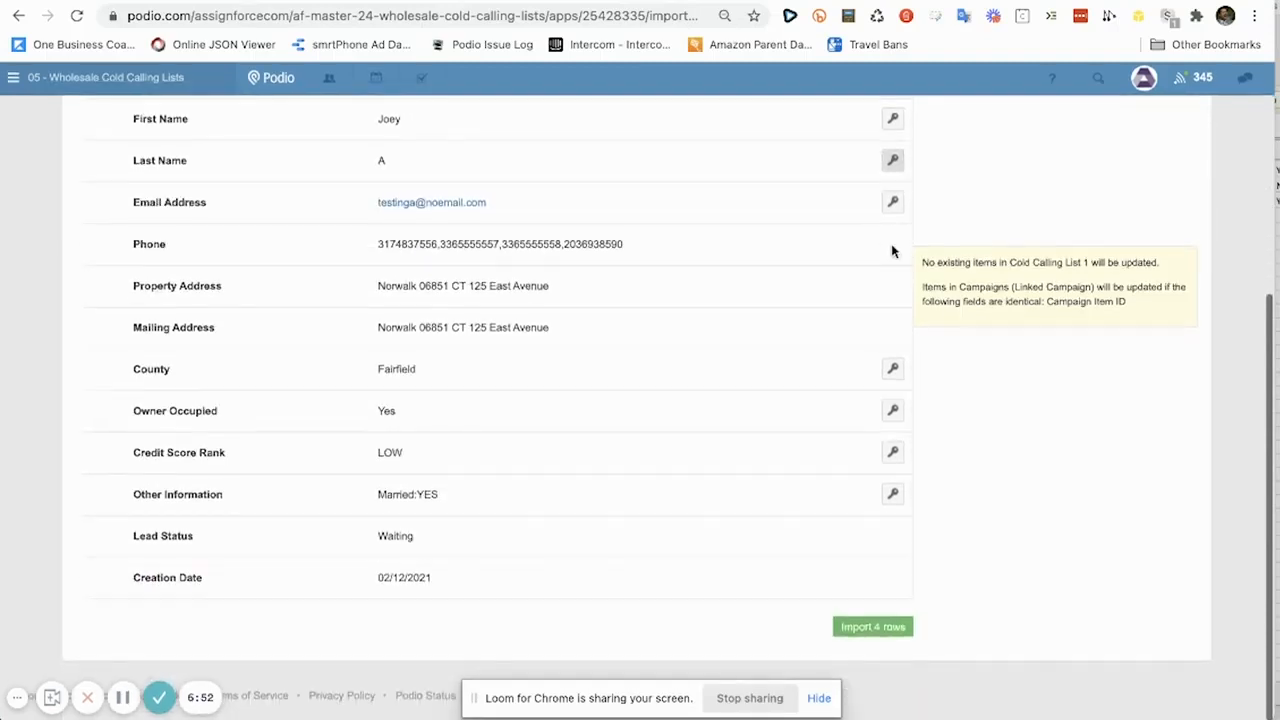
pyautogui.scroll(3, 890, 366)
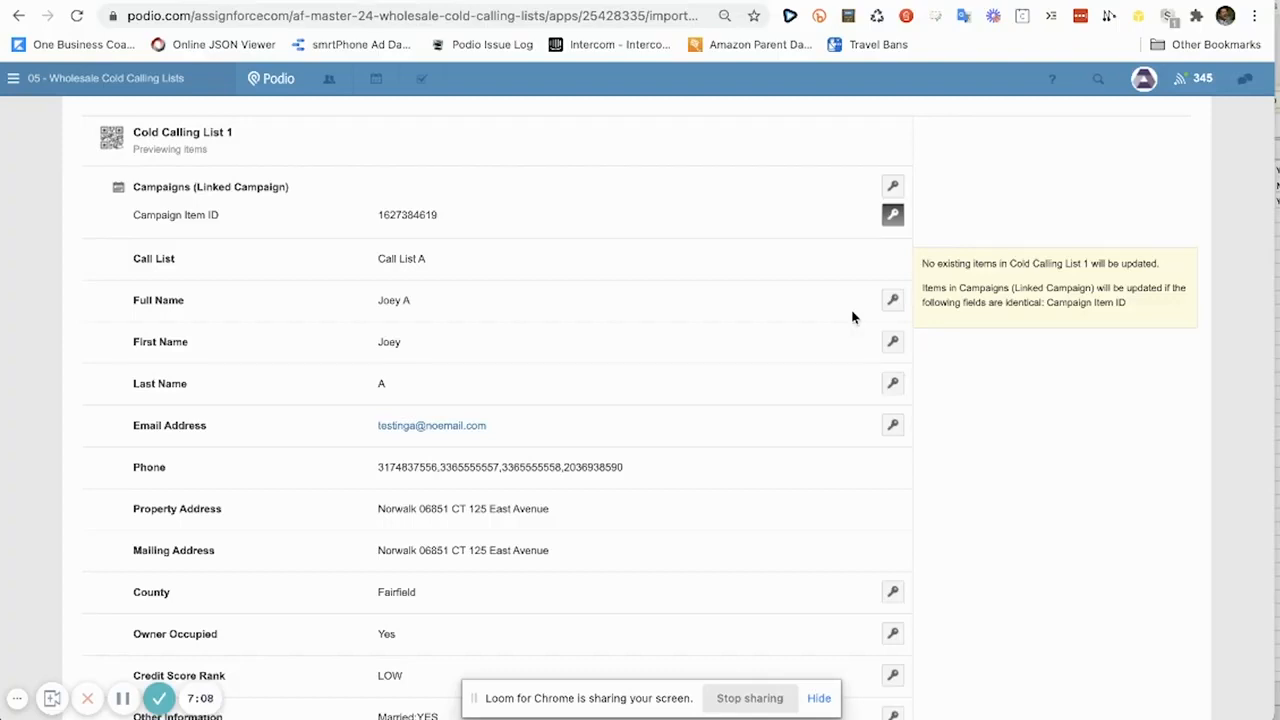
pyautogui.scroll(1, 654, 481)
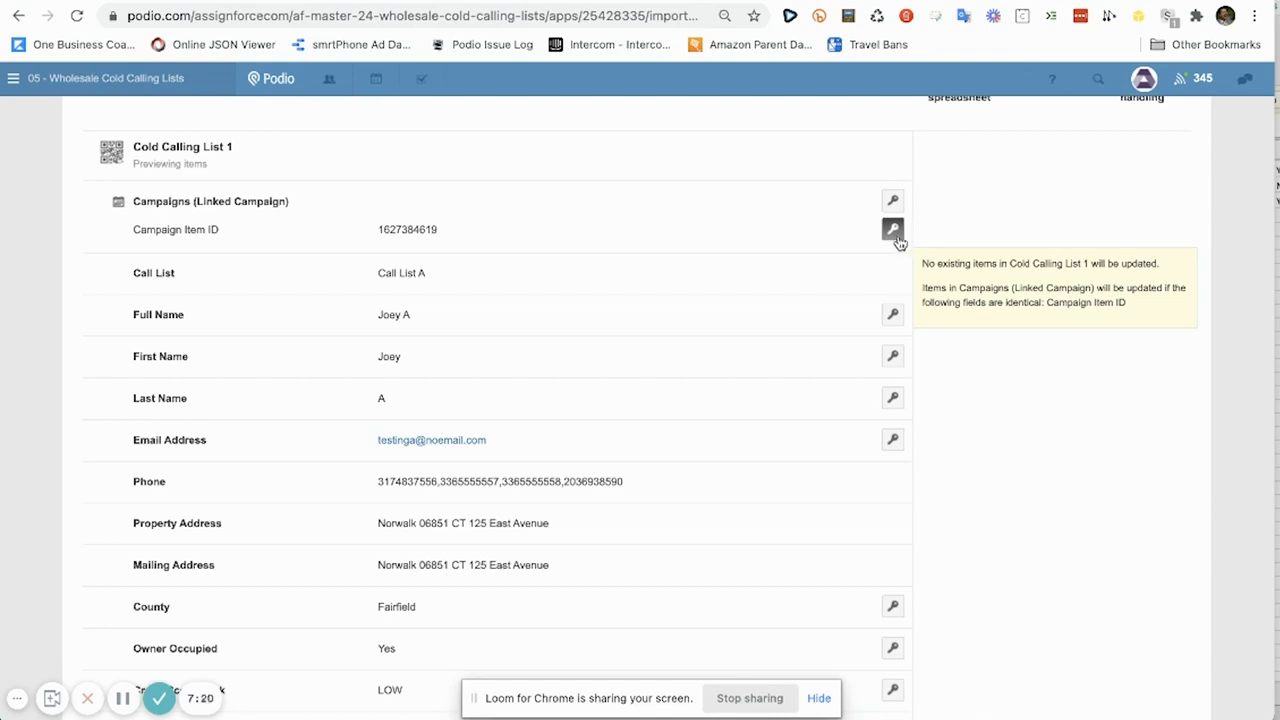
pyautogui.scroll(-3, 897, 240)
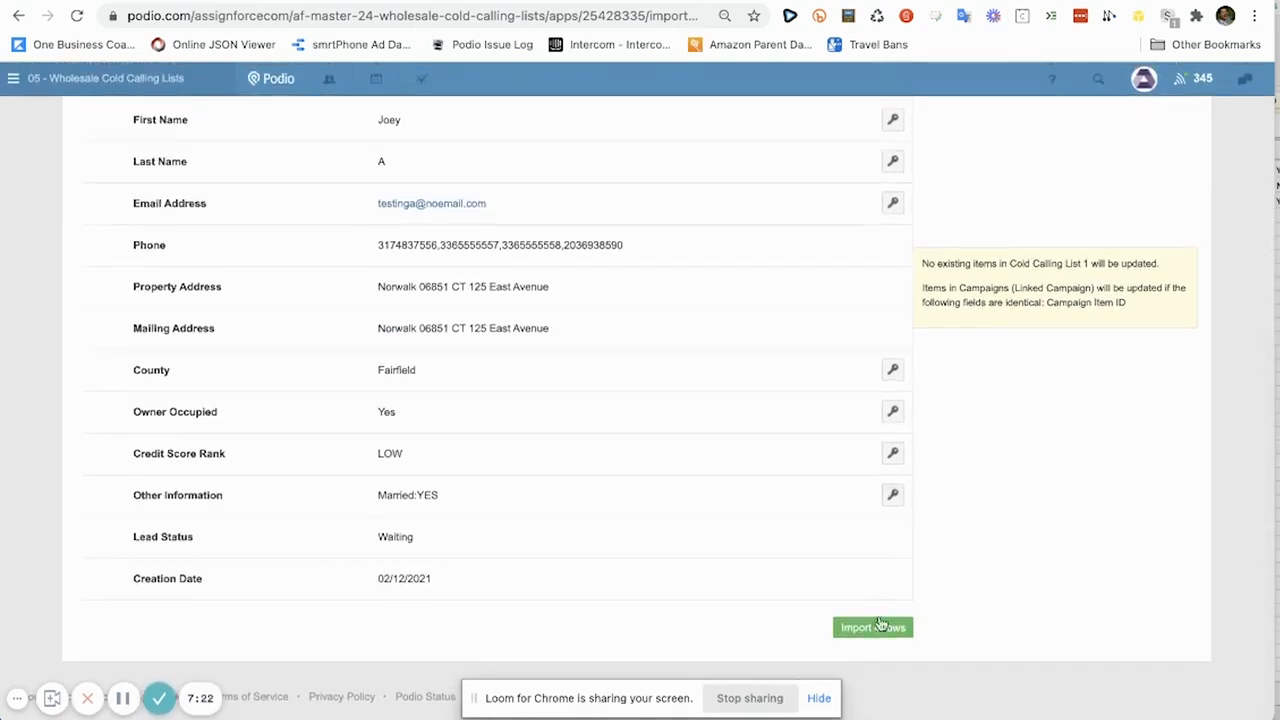
pyautogui.click(878, 627)
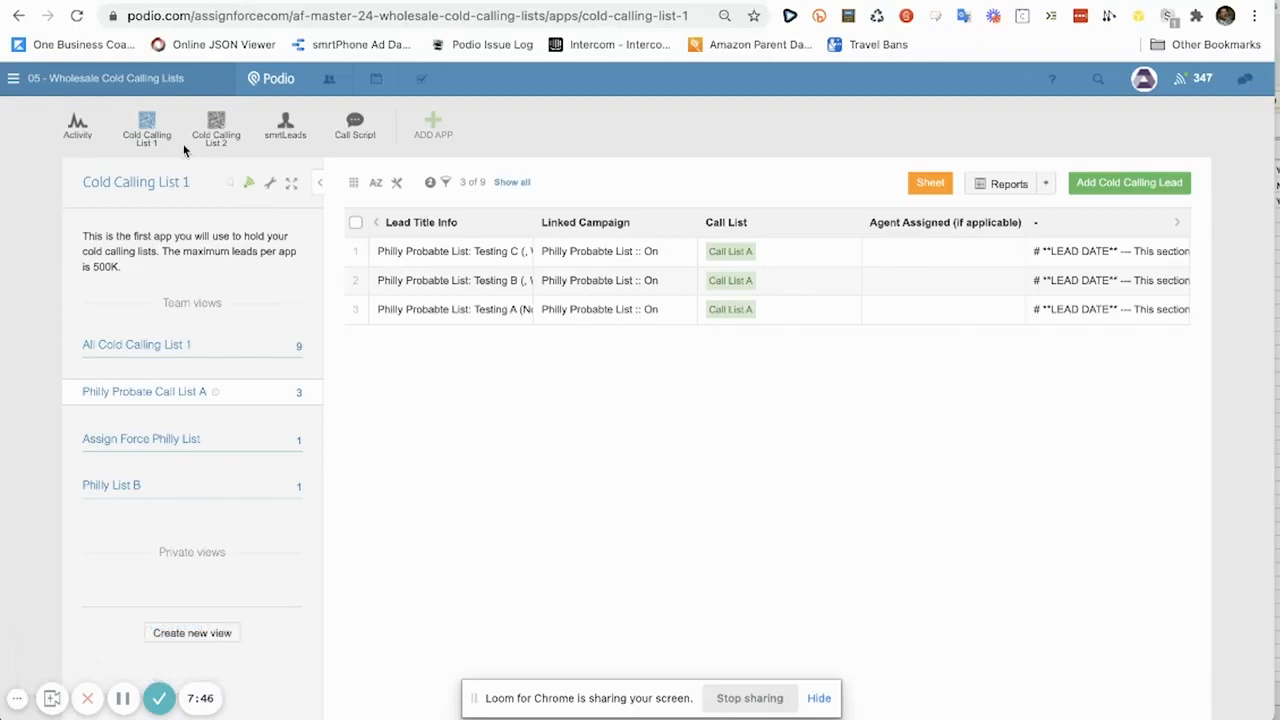
# - Reload Cold Calling List 1 and open its Philly Probate Call List A view to check the imported leads
pyautogui.click(147, 133)
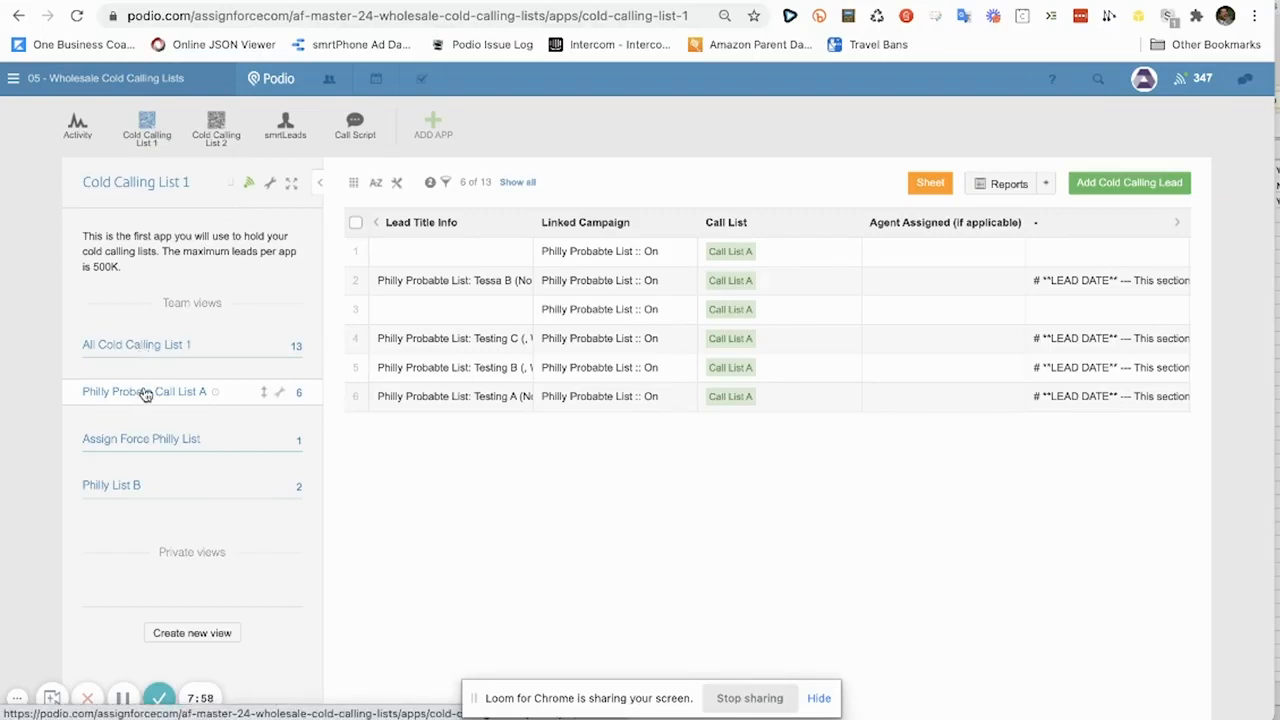
pyautogui.click(145, 393)
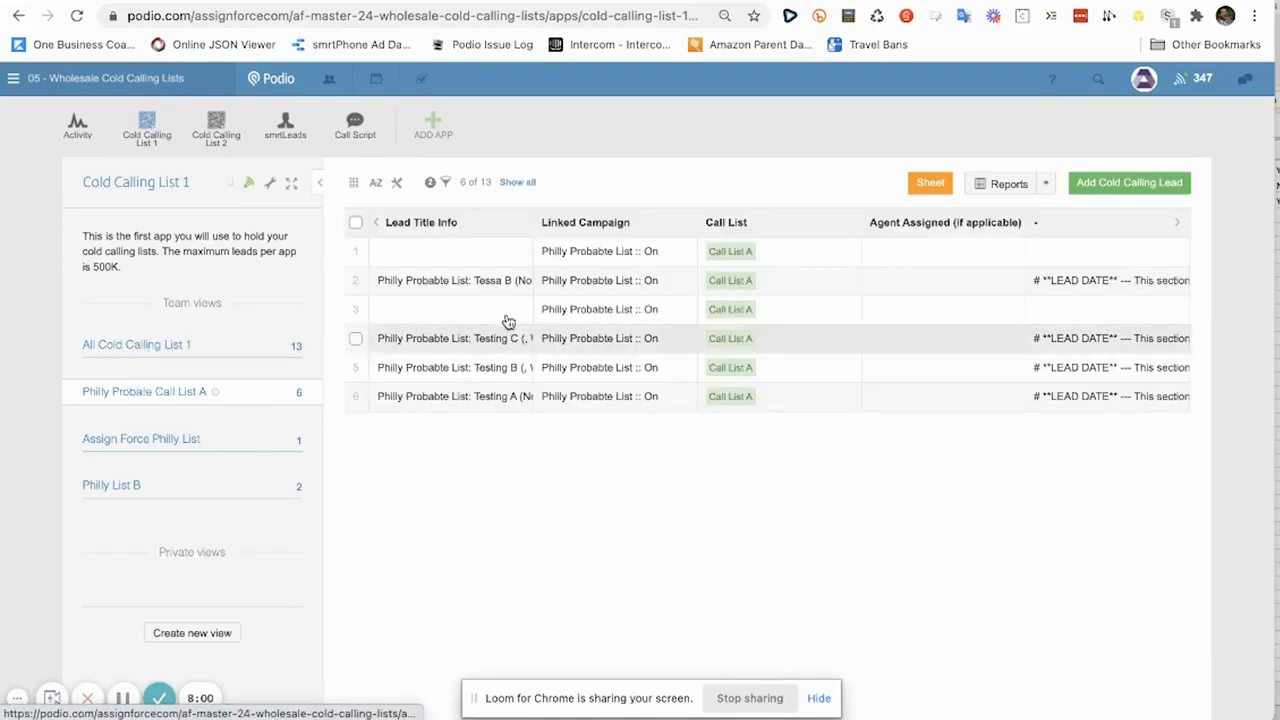
# - Open the imported lead in the third row, review its contact, property, status and creation date fields, and return to the list
pyautogui.click(584, 310)
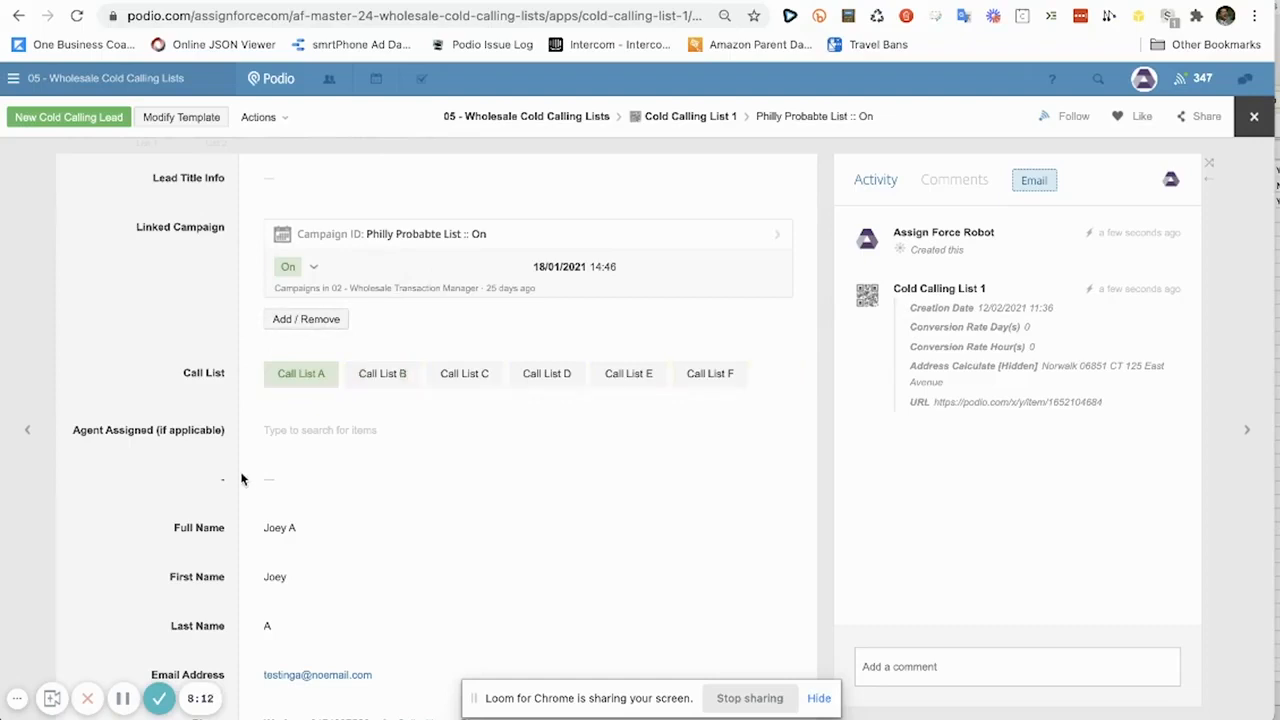
pyautogui.scroll(-3, 241, 479)
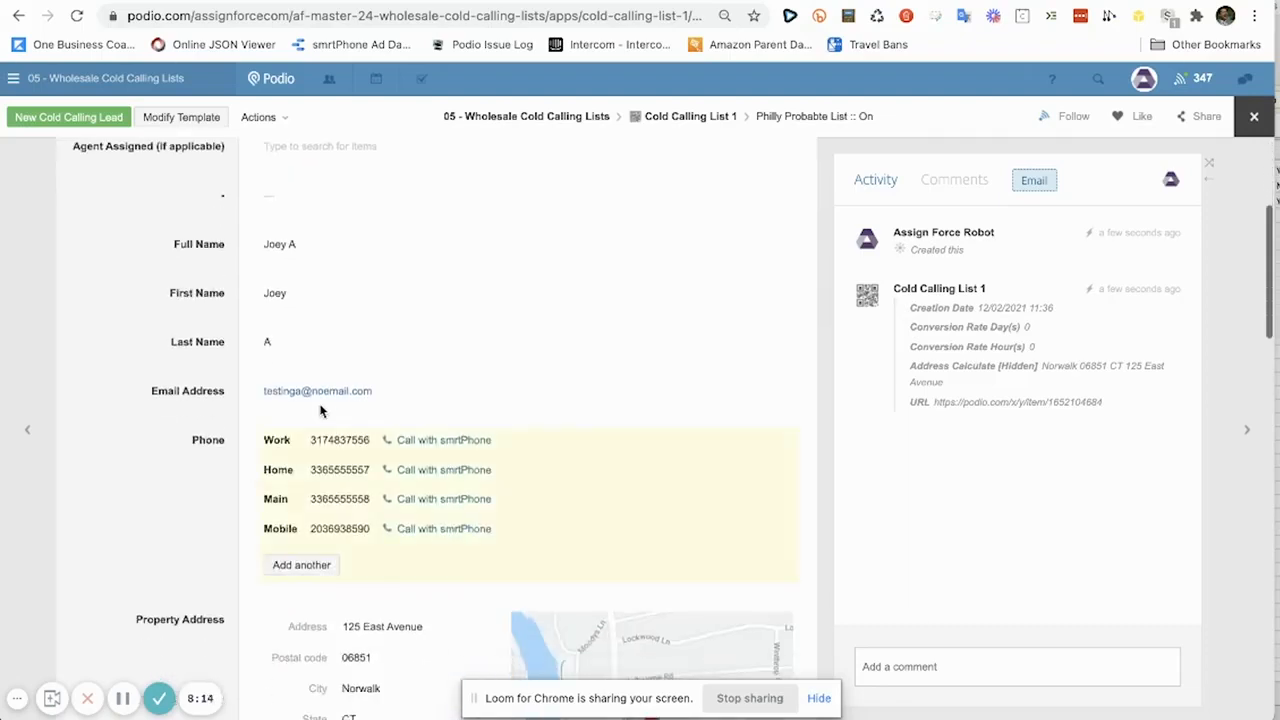
pyautogui.scroll(-2, 438, 520)
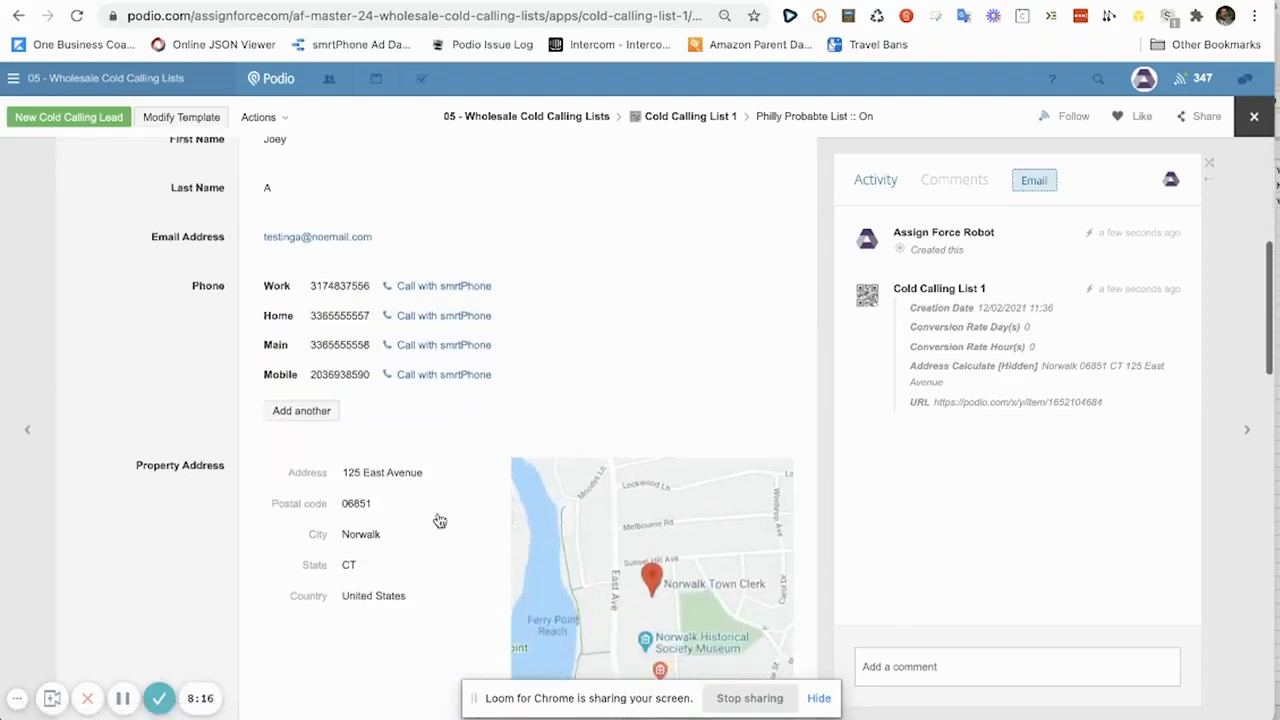
pyautogui.scroll(-8, 440, 521)
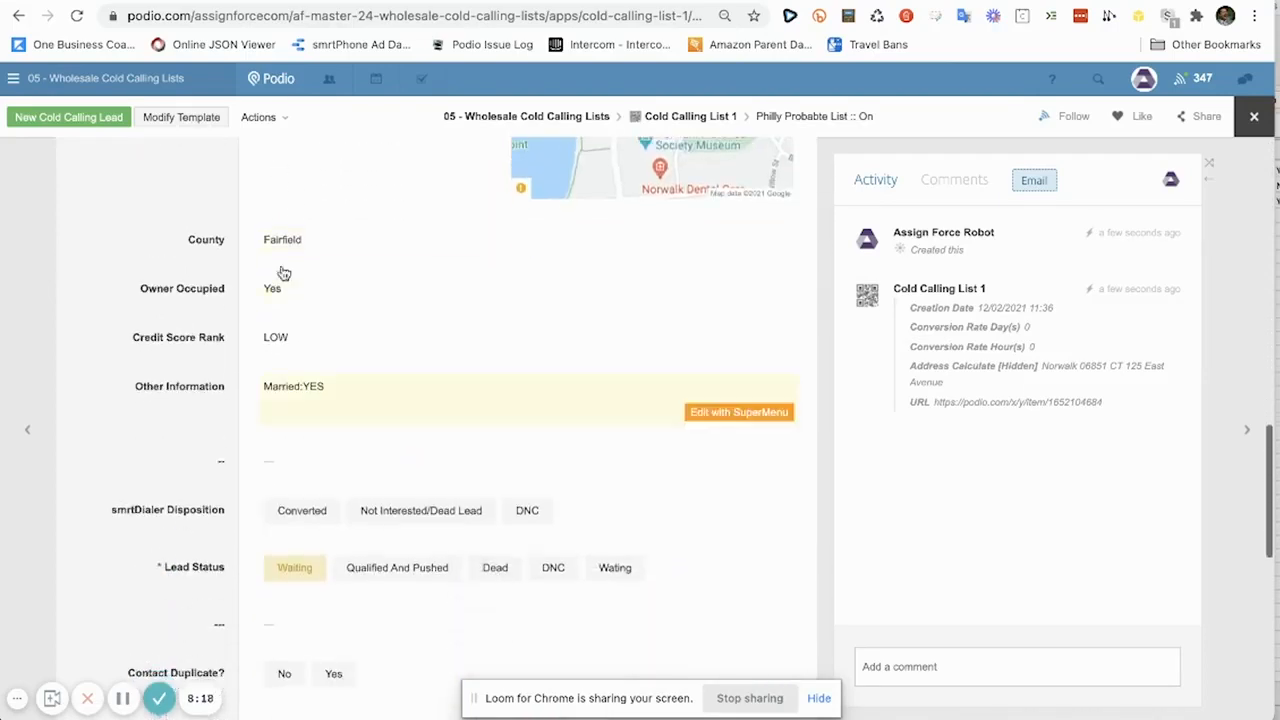
pyautogui.scroll(-2, 323, 420)
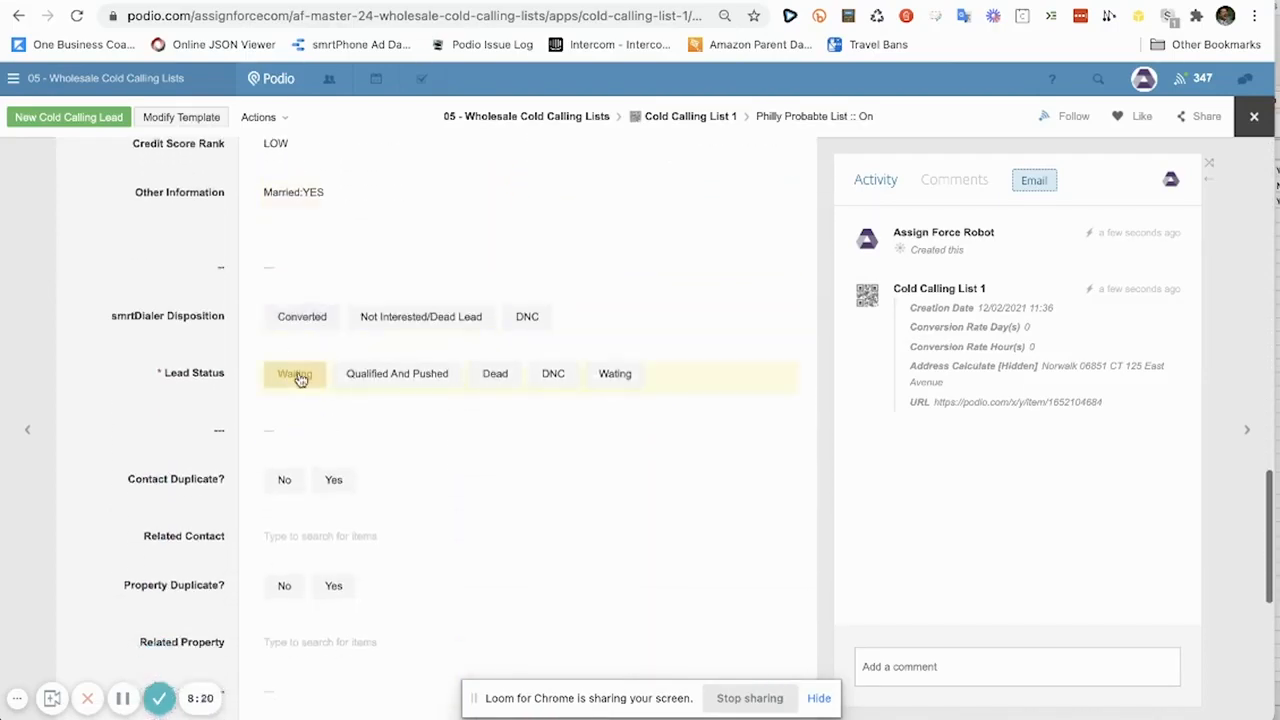
pyautogui.scroll(-3, 300, 380)
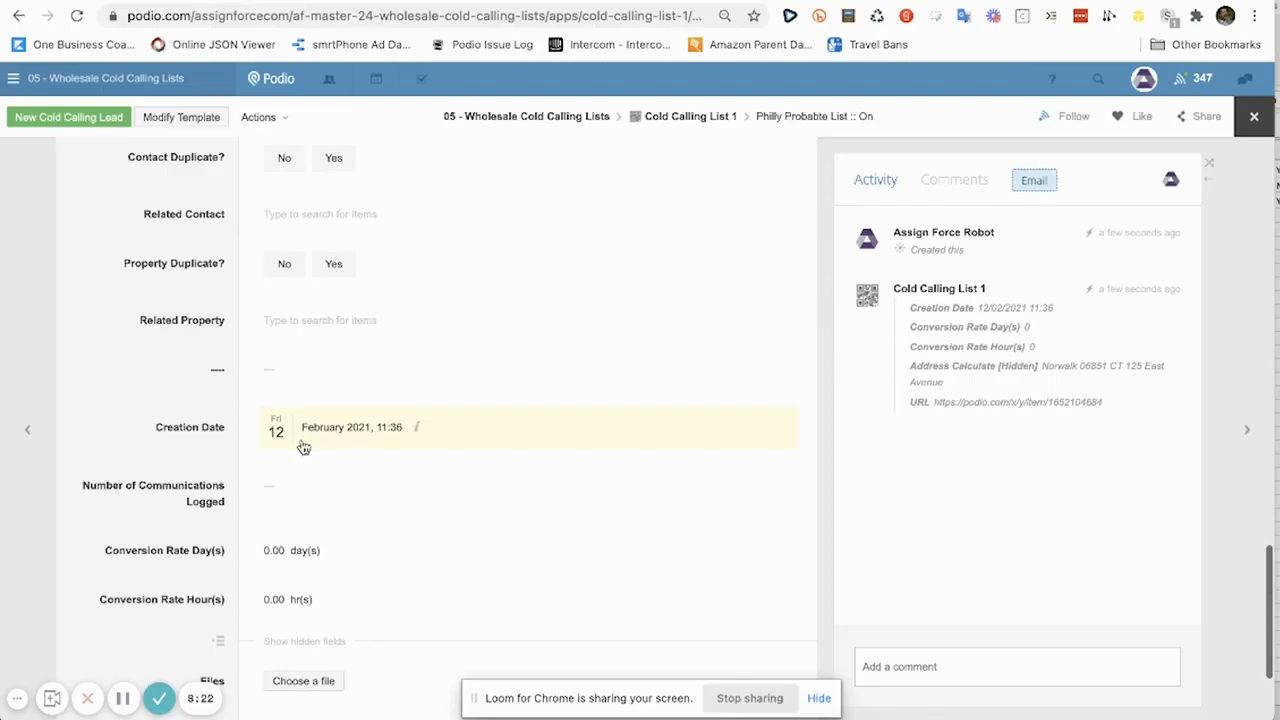
pyautogui.scroll(5, 303, 447)
pyautogui.click(33, 288)
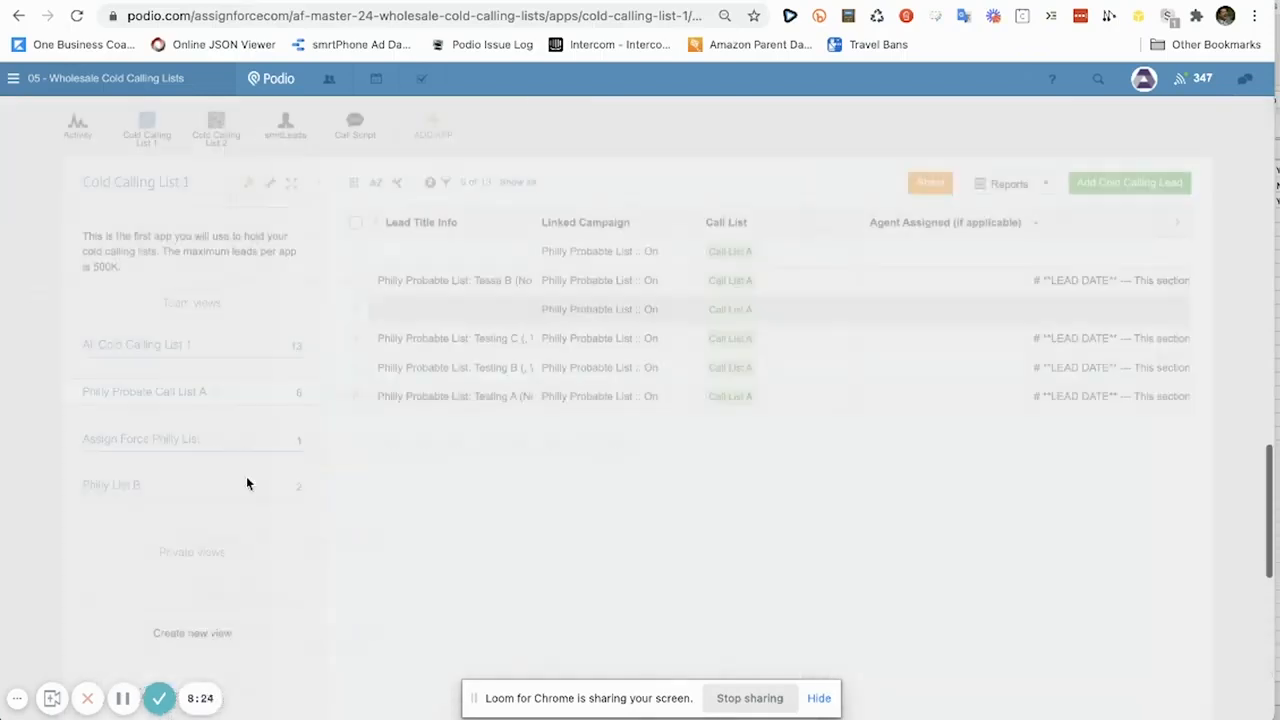